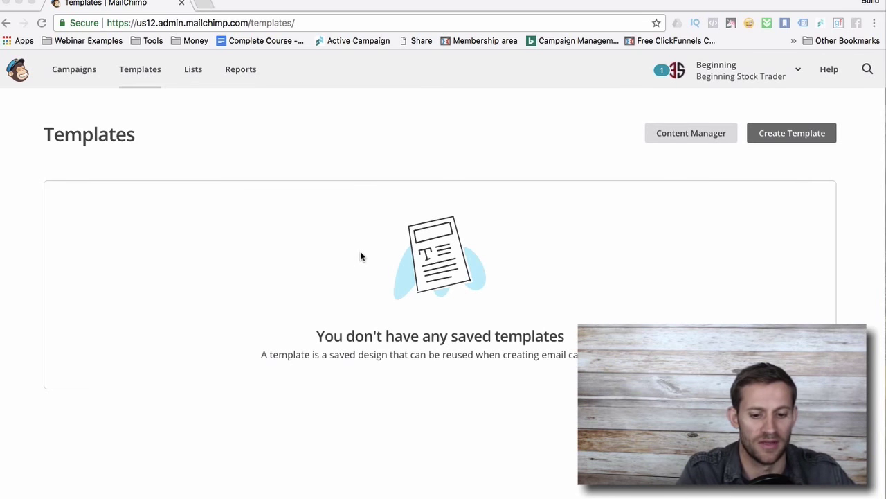
Go to Campaigns, glance at Lists, then return and start a new campaign with Create Campaign.
click(82, 73)
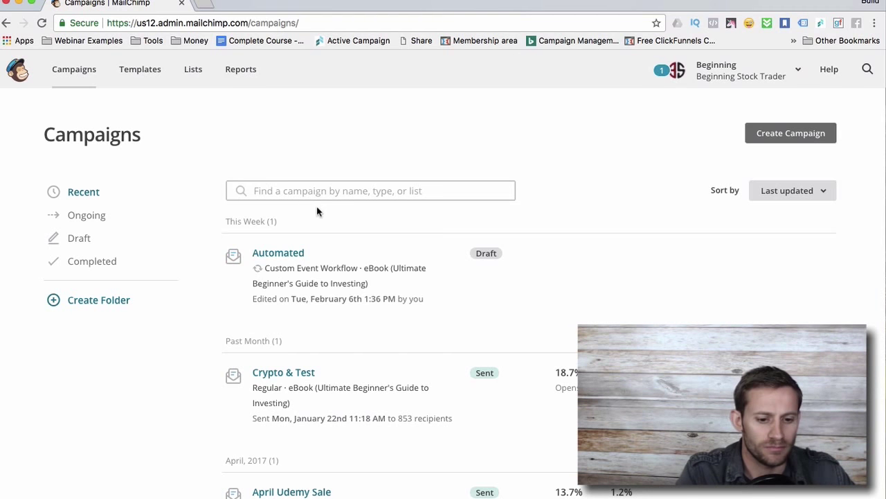
click(191, 80)
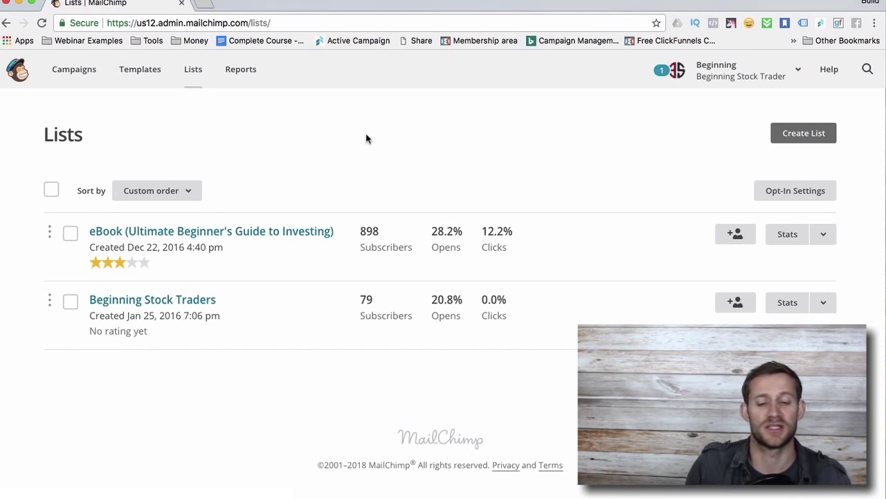
click(82, 67)
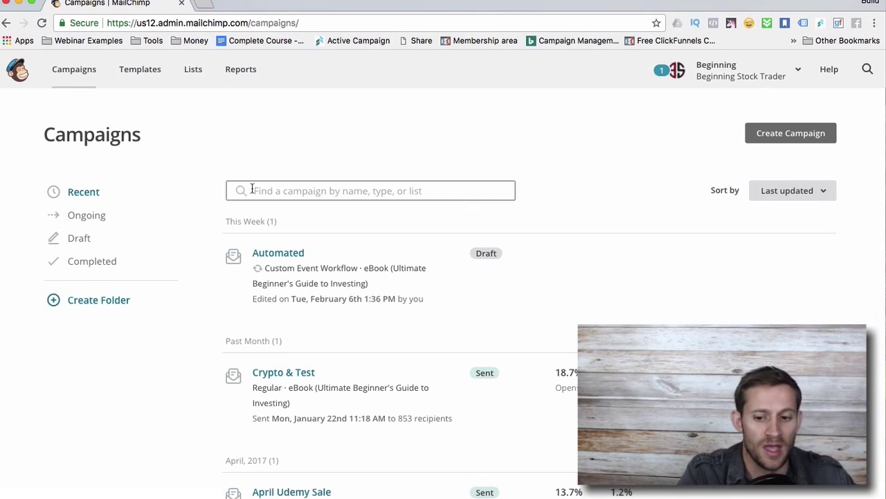
click(795, 137)
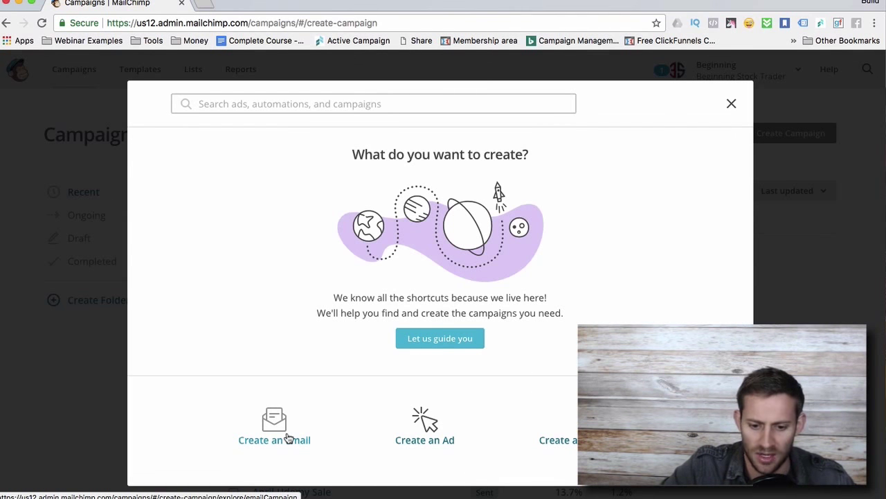
Choose Create an Email and compare the Automated, Plain-text, A/B Test and Regular types, ending on Automated.
click(289, 437)
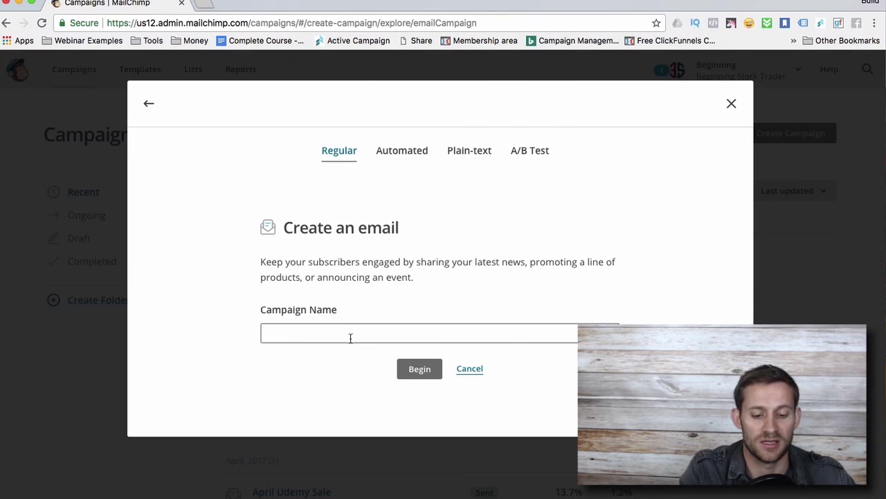
click(402, 148)
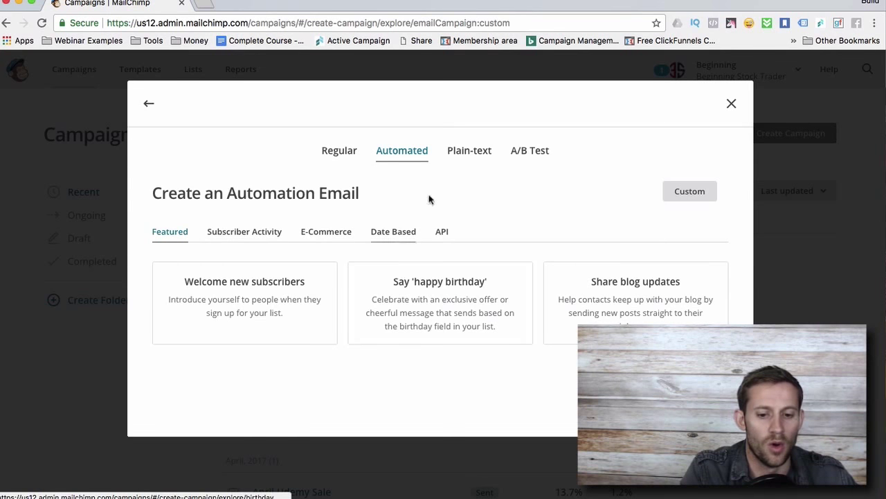
click(460, 153)
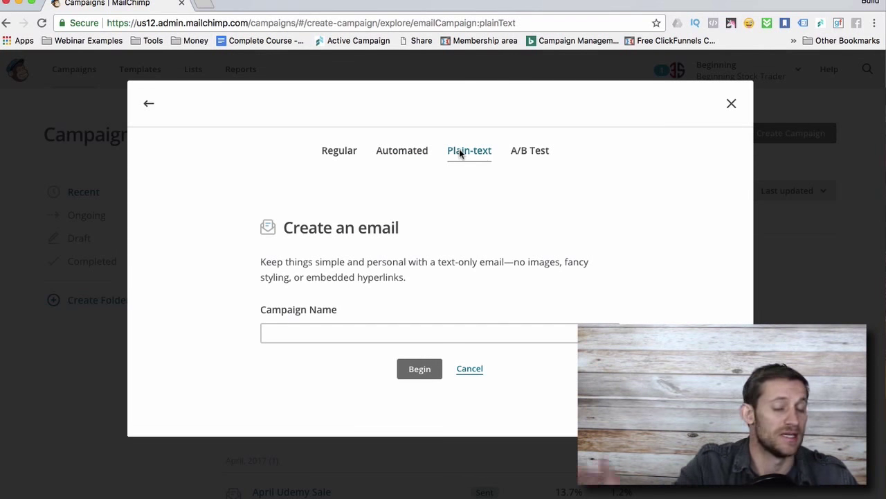
click(526, 159)
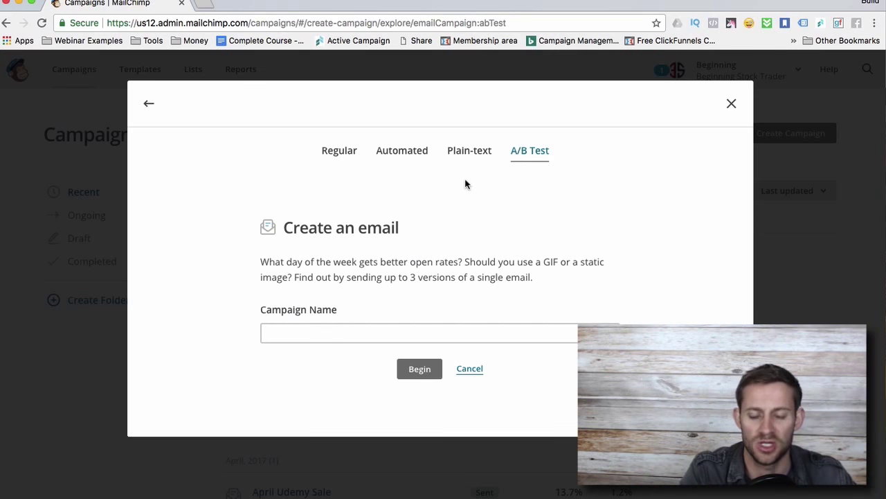
click(341, 153)
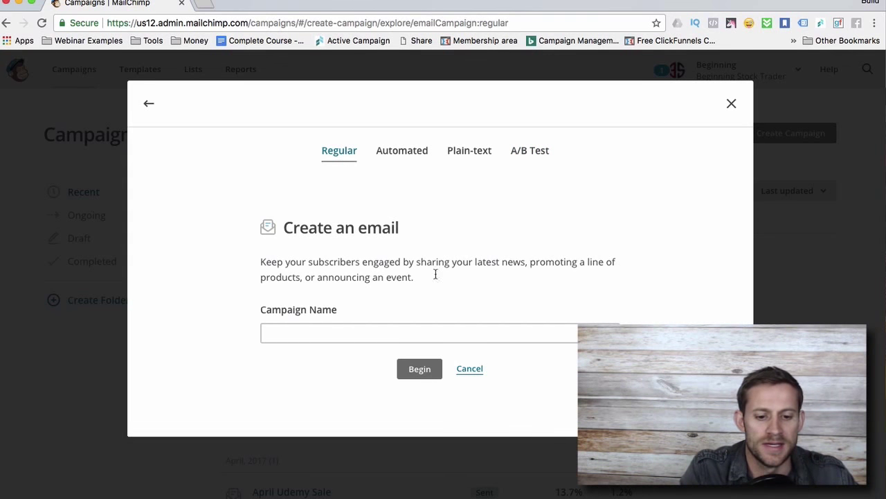
click(388, 151)
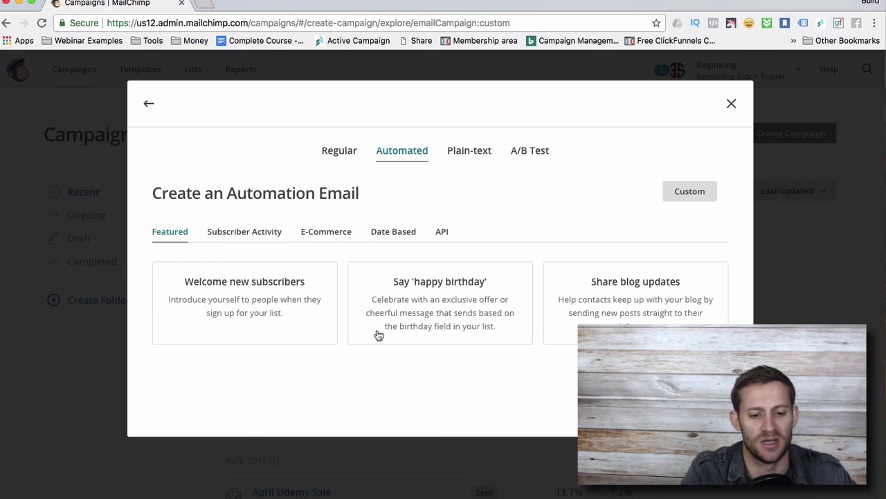
Begin a Custom automation named 'Test' for the eBook (Ultimate Beginner's Guide to Investing) list.
click(701, 192)
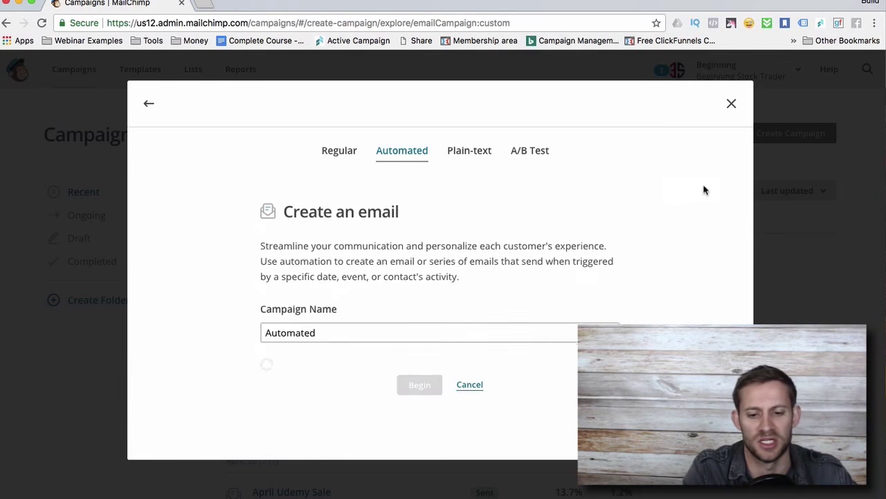
double_click(331, 321)
text(Test)
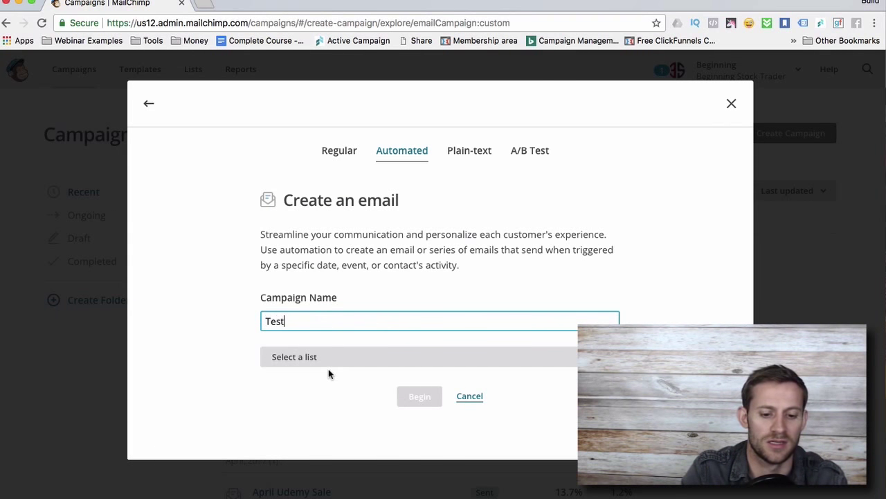
click(324, 363)
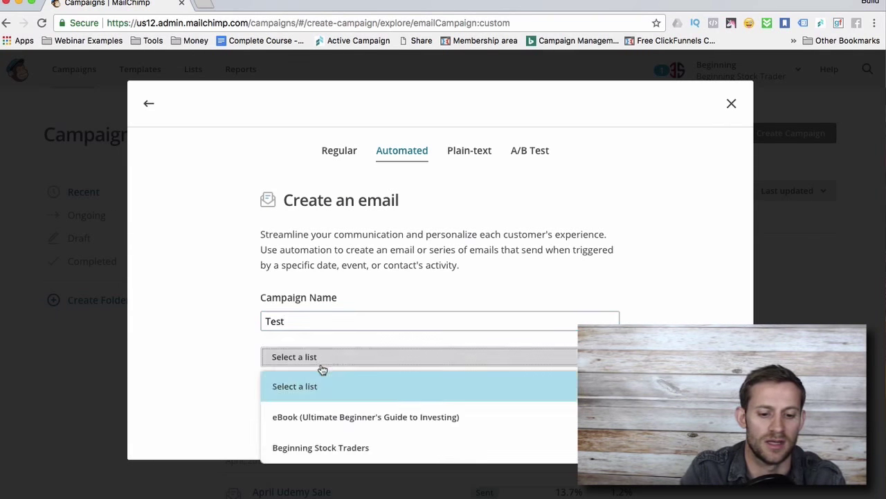
click(331, 414)
click(419, 394)
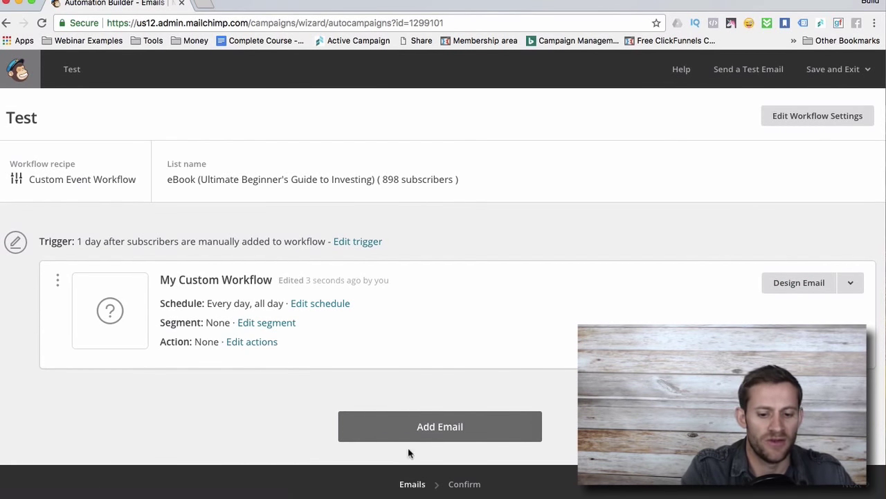
Add two more emails to the Test workflow.
click(418, 430)
scroll(533, 246, down, 3)
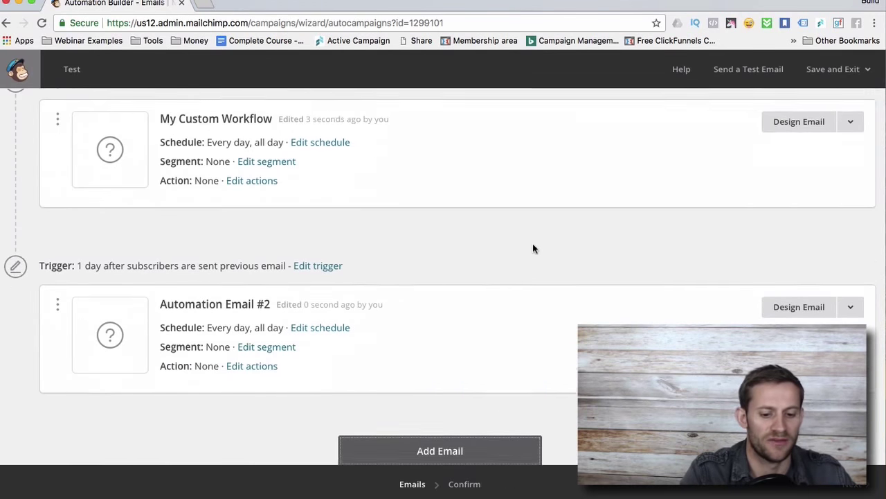
click(416, 422)
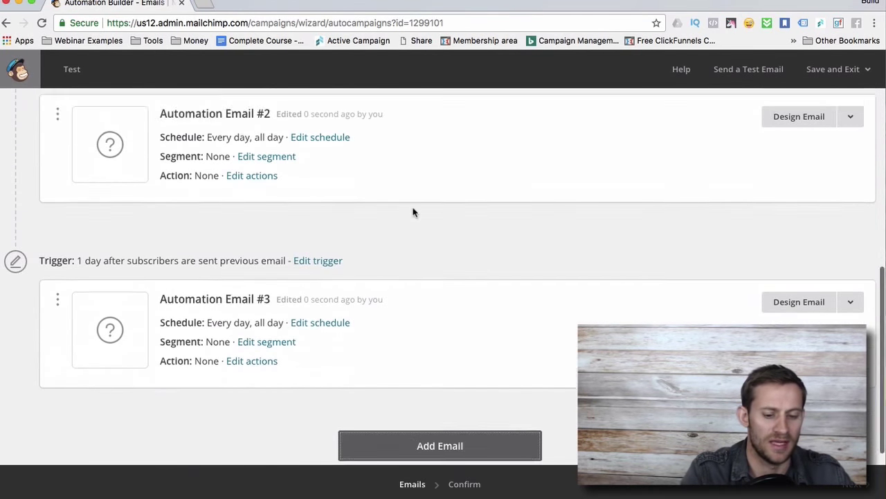
Scroll through the workflow and open the trigger settings for Automation Email #2.
scroll(276, 247, down, 3)
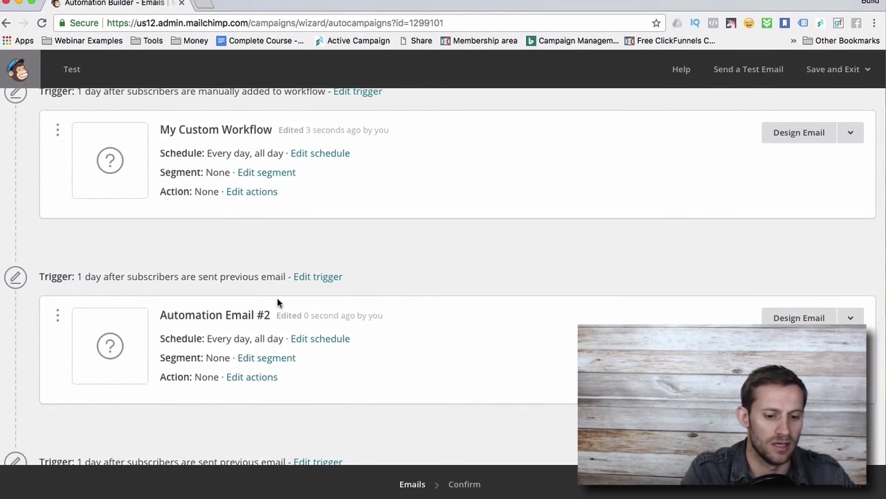
scroll(243, 354, down, 2)
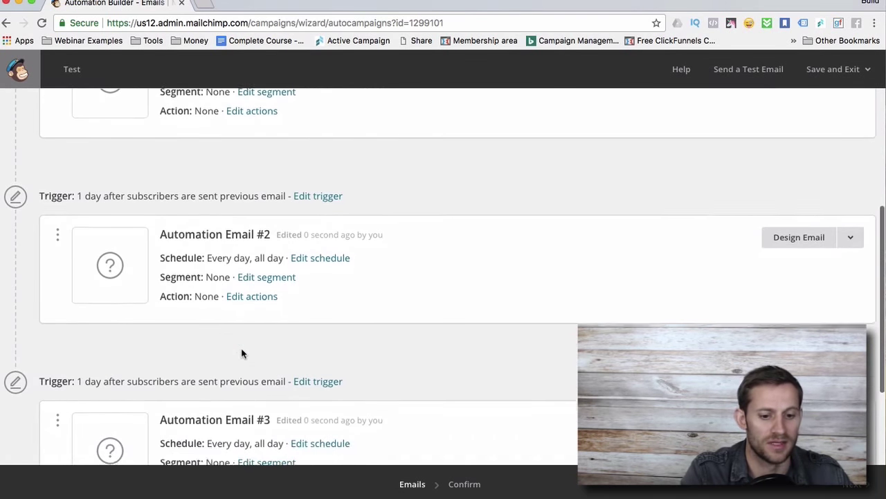
scroll(241, 355, down, 1)
scroll(274, 410, down, 2)
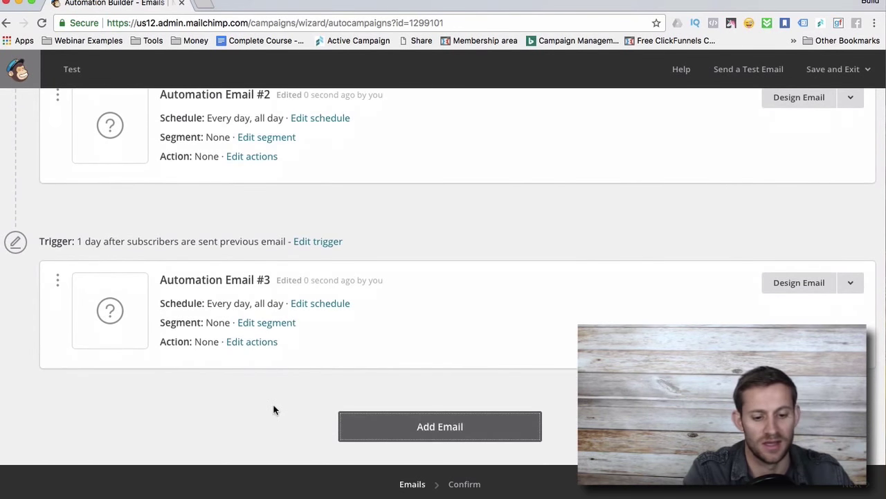
scroll(346, 311, up, 6)
click(311, 354)
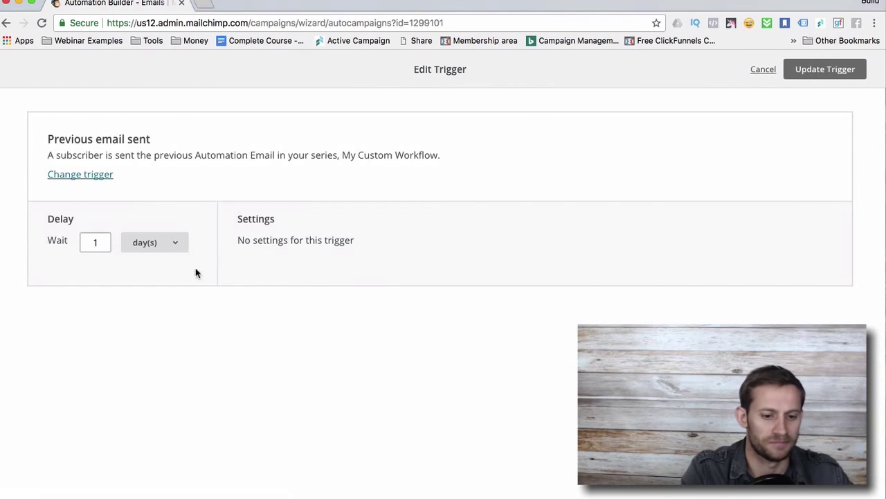
Browse email #2's alternative triggers under Workflow activity, like Previous email opened or not opened.
click(97, 177)
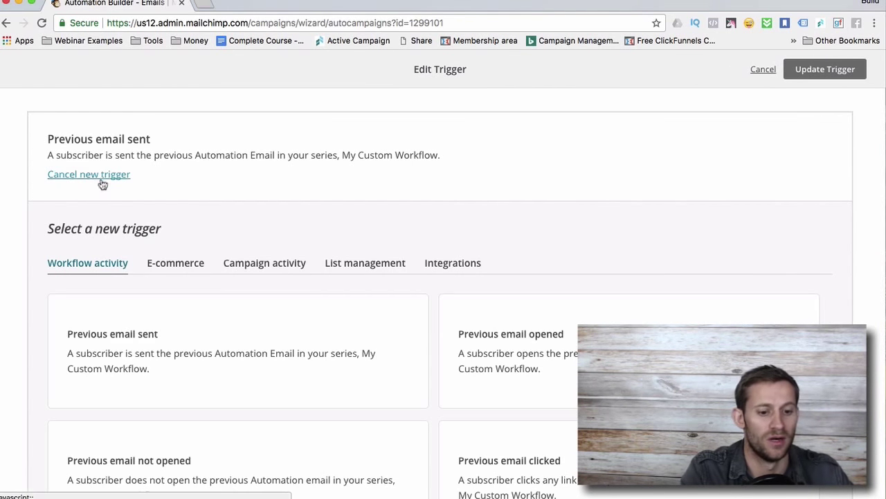
scroll(238, 247, down, 4)
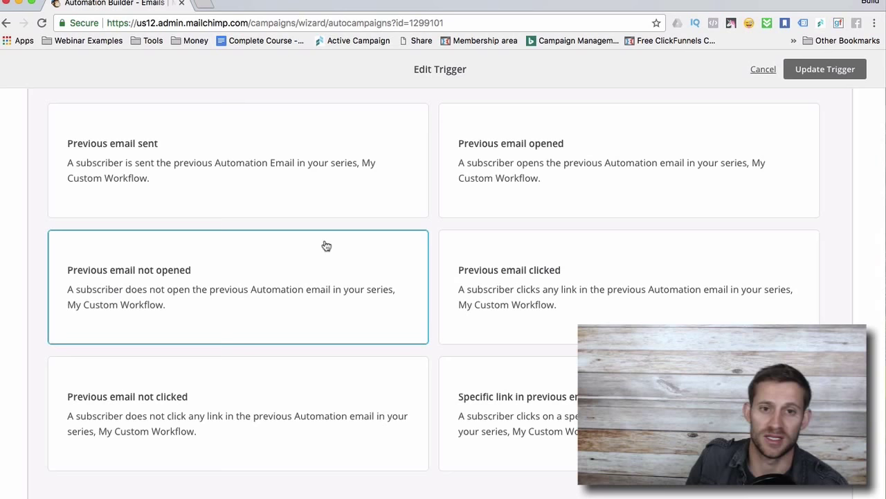
scroll(326, 246, up, 3)
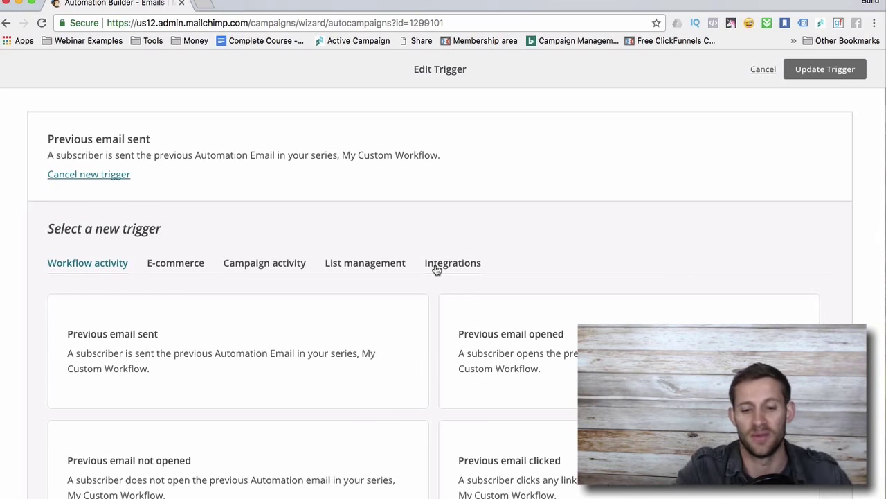
click(766, 69)
scroll(488, 327, down, 3)
scroll(488, 327, down, 3)
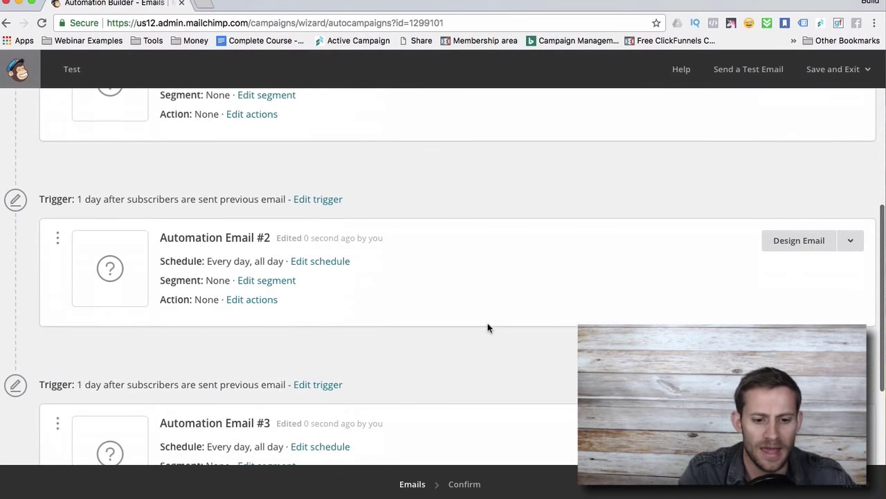
scroll(488, 327, up, 4)
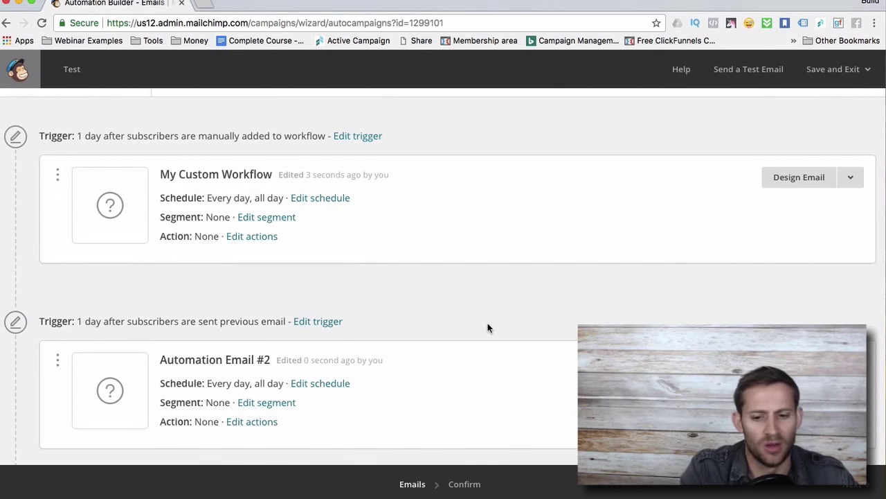
scroll(487, 327, down, 2)
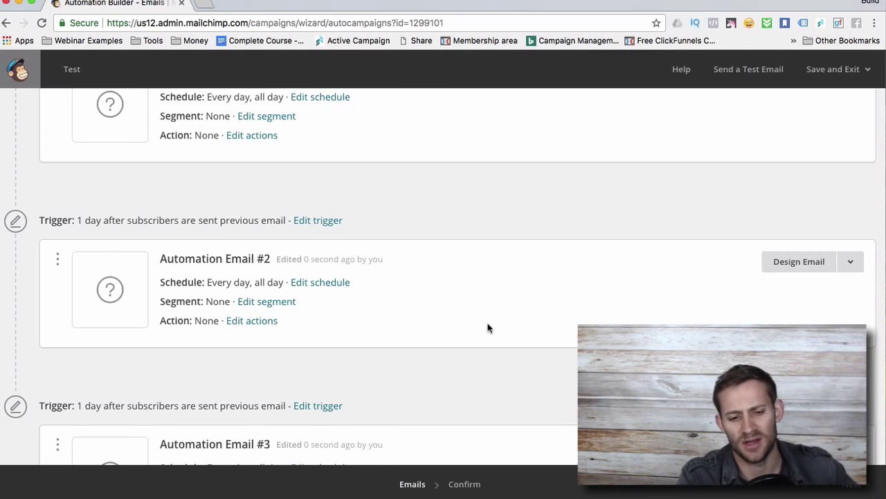
scroll(465, 222, up, 1)
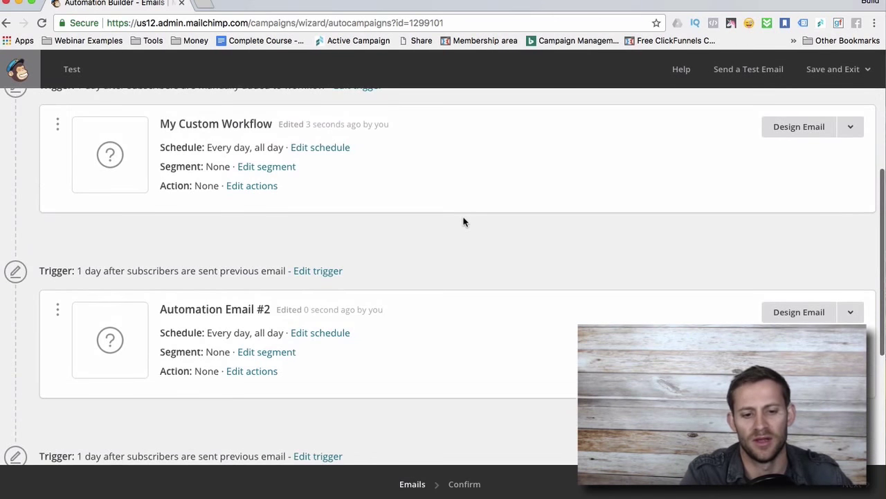
scroll(464, 222, down, 3)
scroll(356, 273, up, 5)
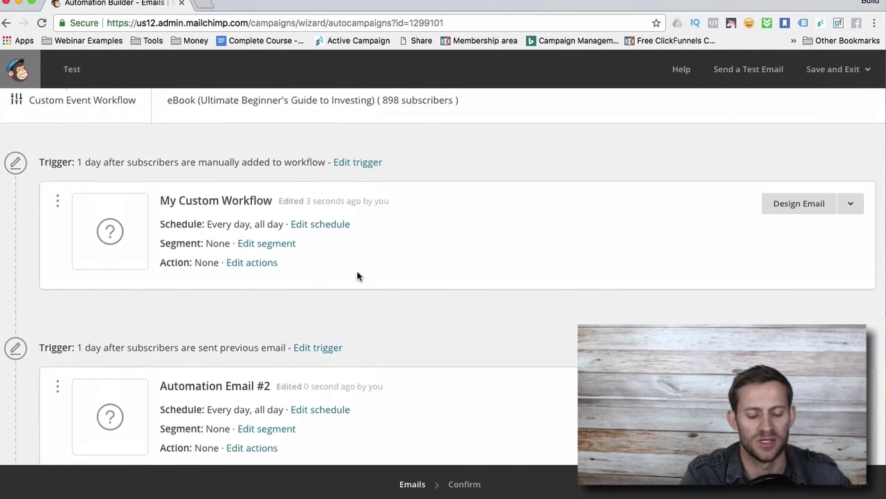
scroll(358, 275, down, 4)
scroll(295, 255, down, 1)
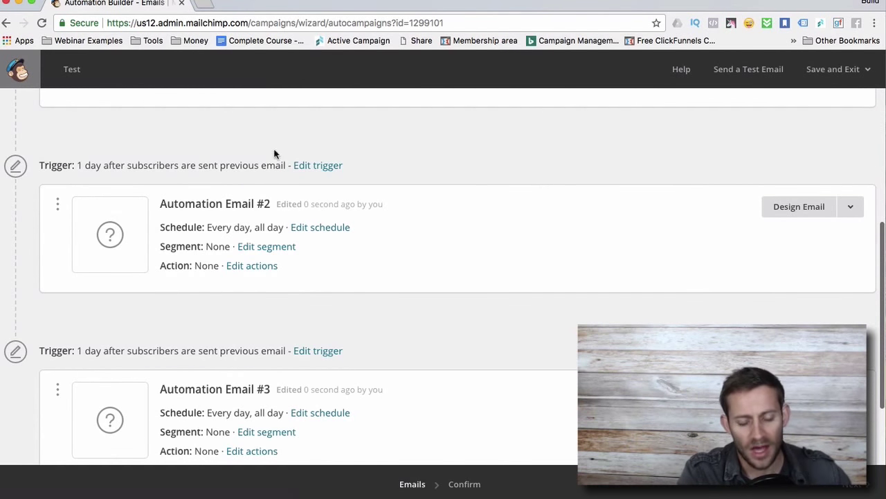
Load the ActiveCampaign login page in a new tab via the 'act' suggestion and autofill the saved login.
click(202, 3)
text(acti)
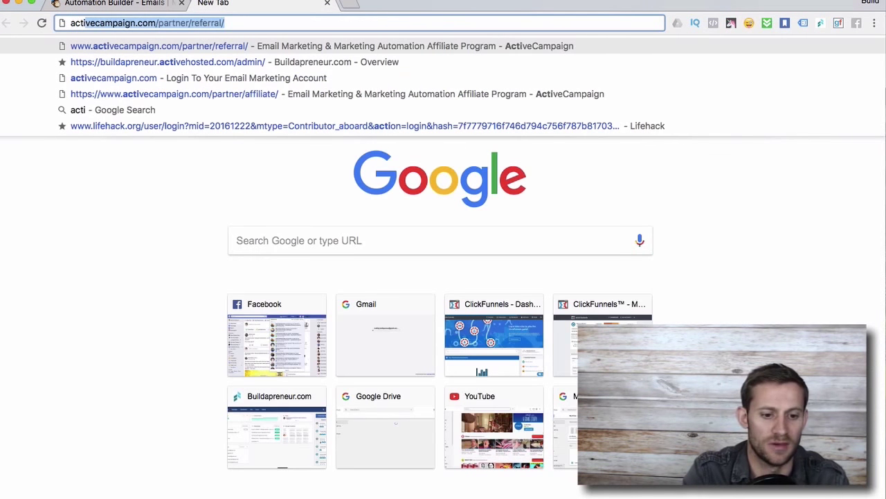
click(218, 75)
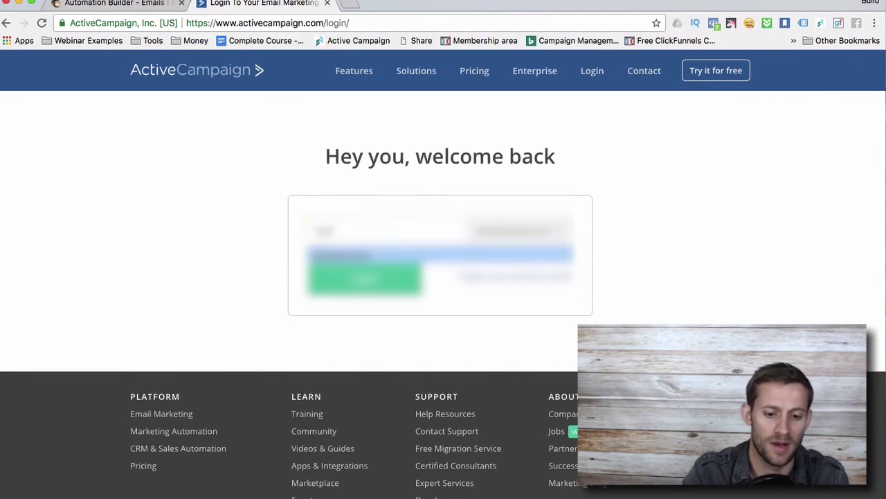
click(374, 251)
Sign in to ActiveCampaign and open the Affiliate Secrets - General Funnel automation.
click(360, 296)
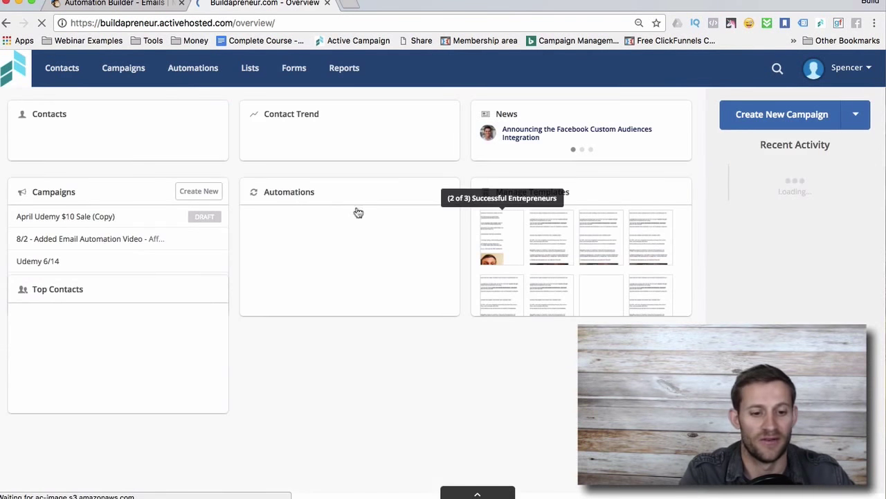
click(198, 81)
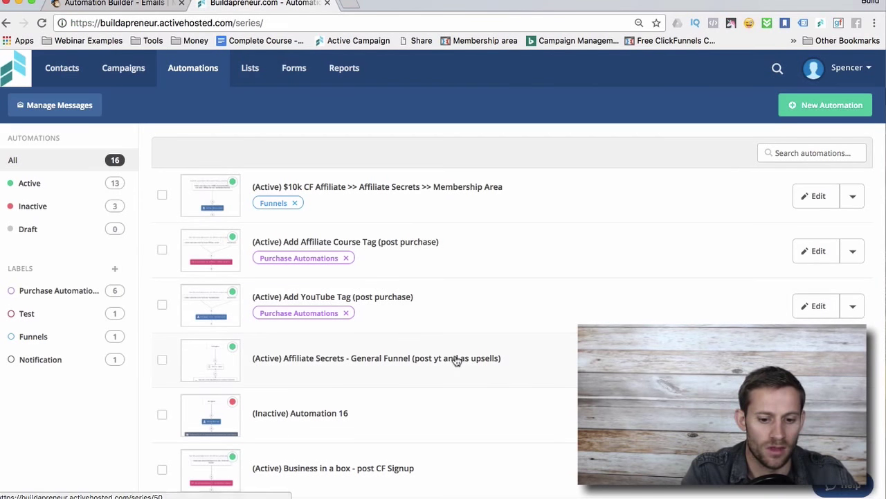
click(466, 356)
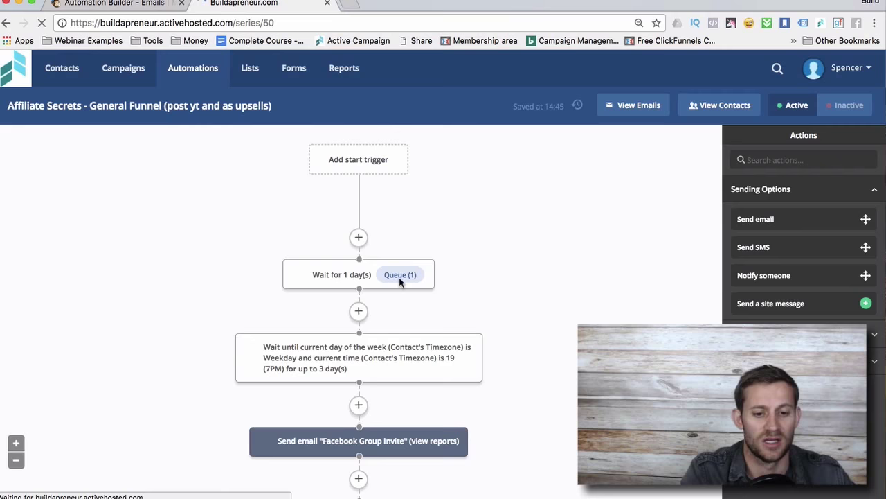
Zoom out and scroll around the Affiliate Secrets - General Funnel workflow to review its steps.
scroll(475, 273, down, 3)
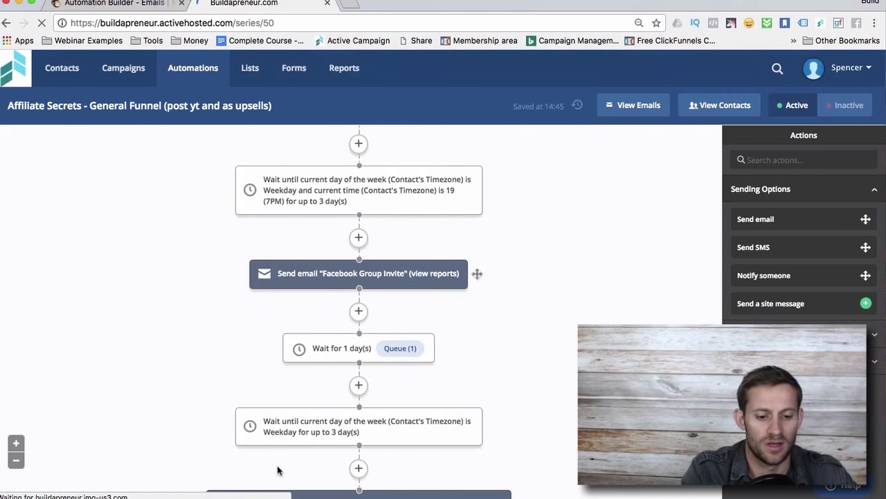
click(16, 460)
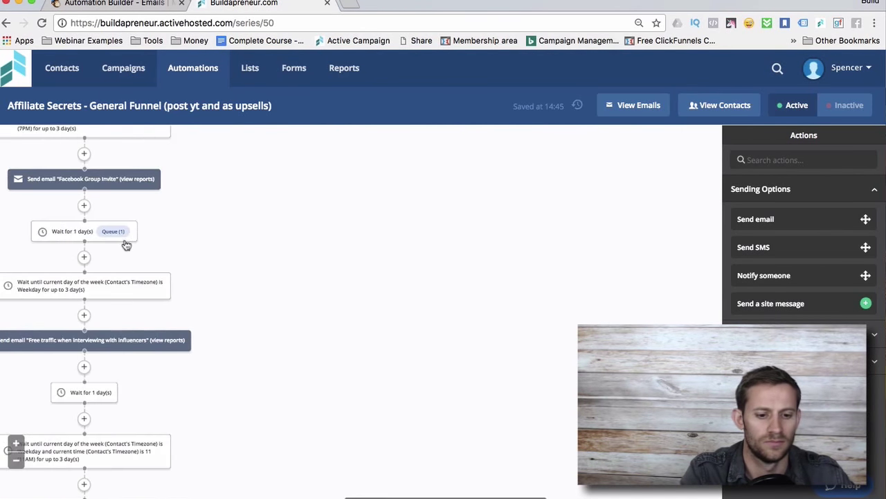
scroll(402, 362, down, 6)
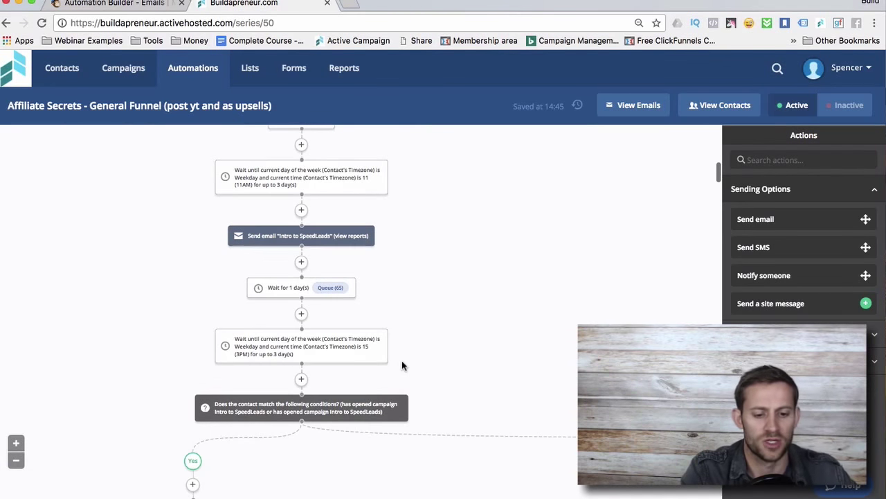
scroll(402, 364, up, 1)
scroll(402, 365, down, 1)
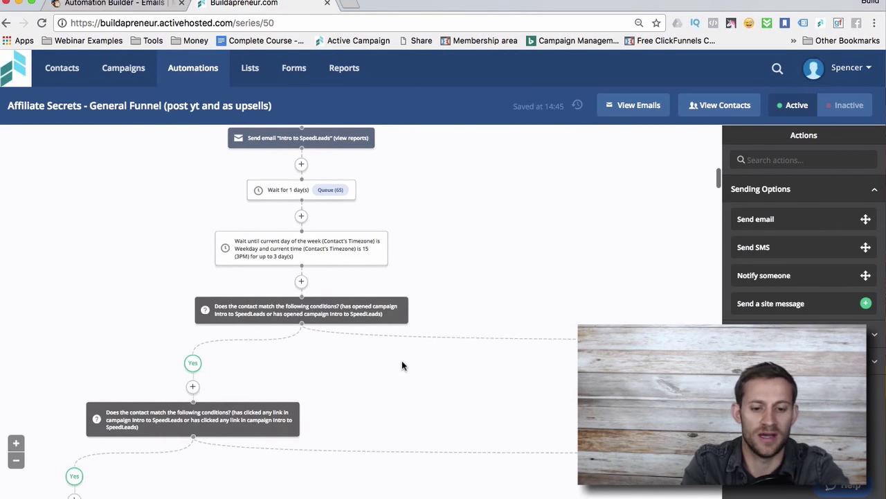
scroll(399, 359, down, 2)
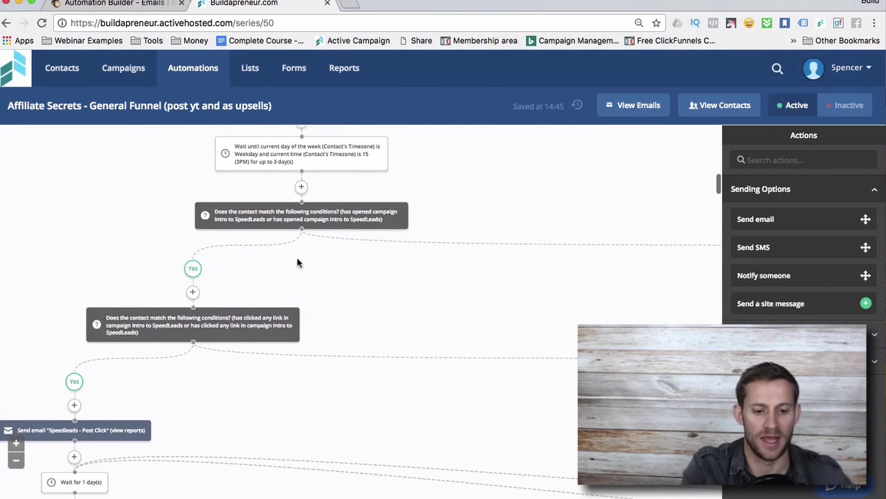
scroll(335, 262, right, 10)
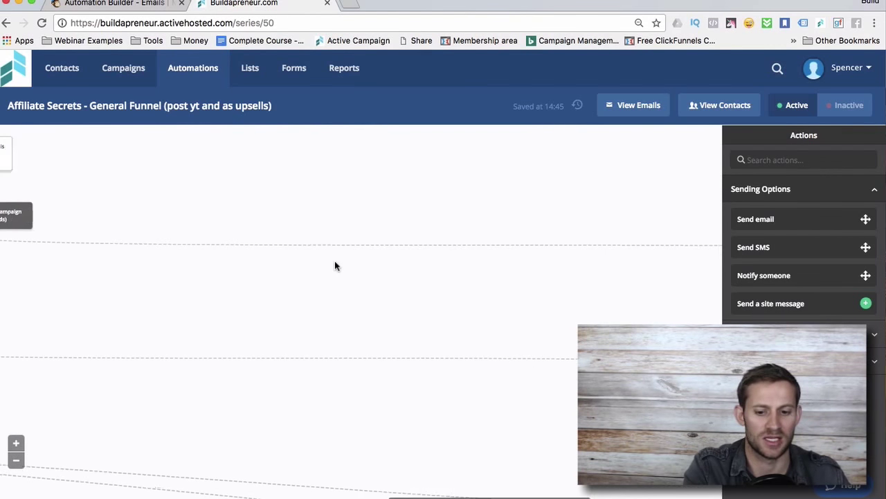
scroll(587, 287, left, 10)
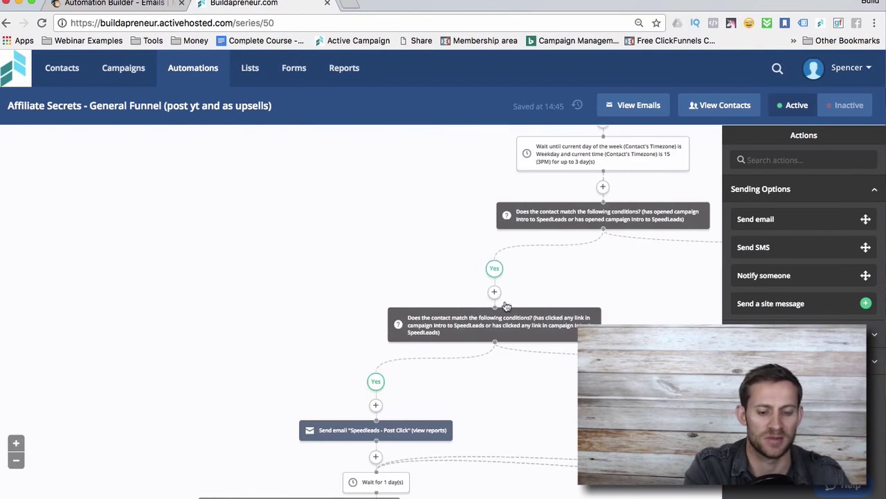
scroll(388, 367, down, 1)
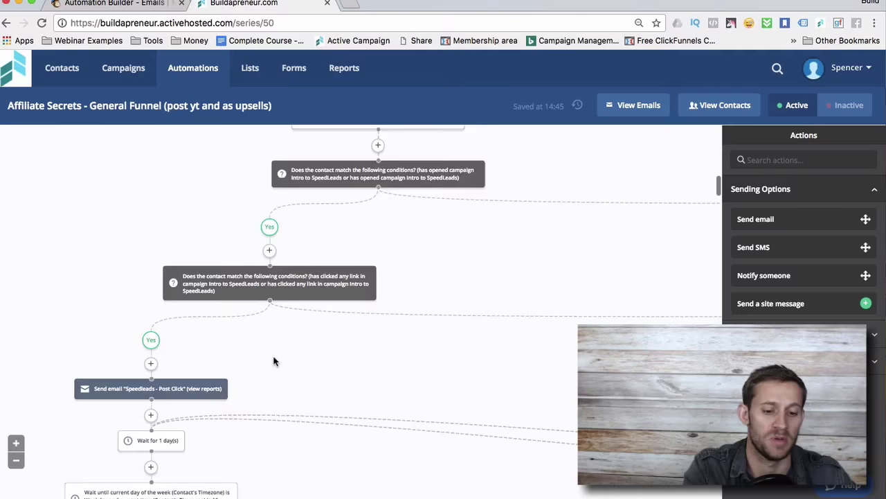
scroll(366, 311, down, 15)
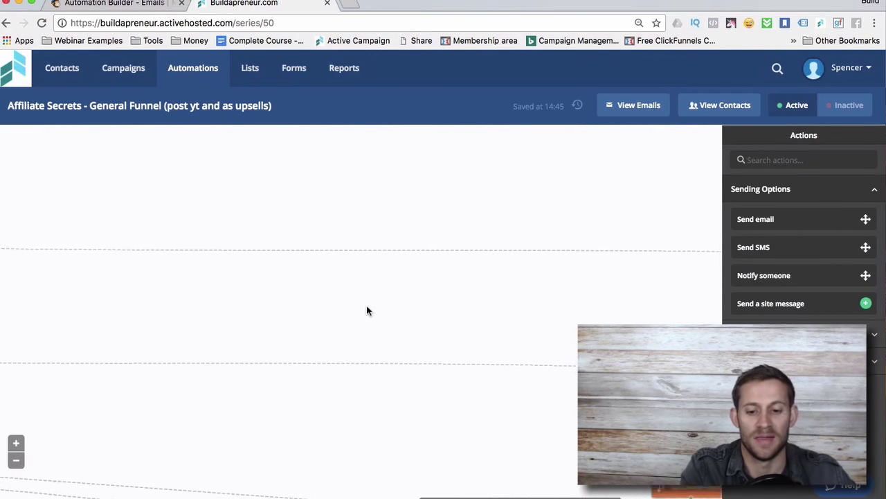
scroll(367, 310, down, 10)
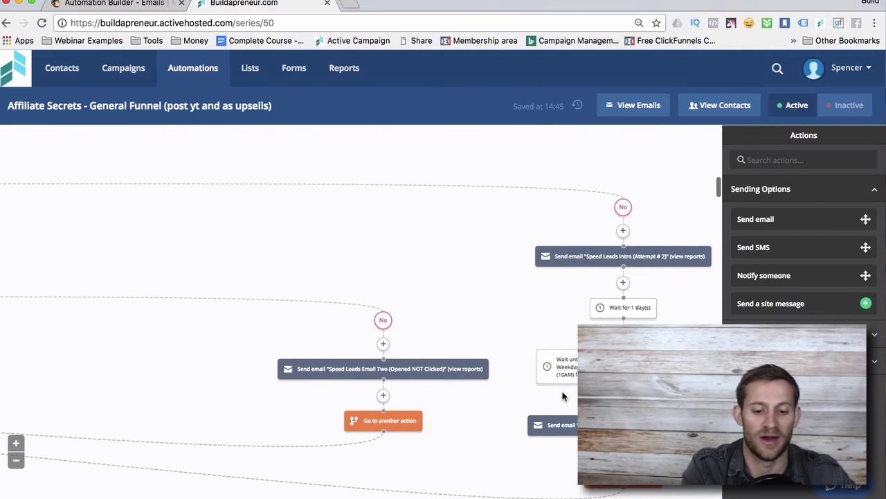
scroll(445, 360, left, 10)
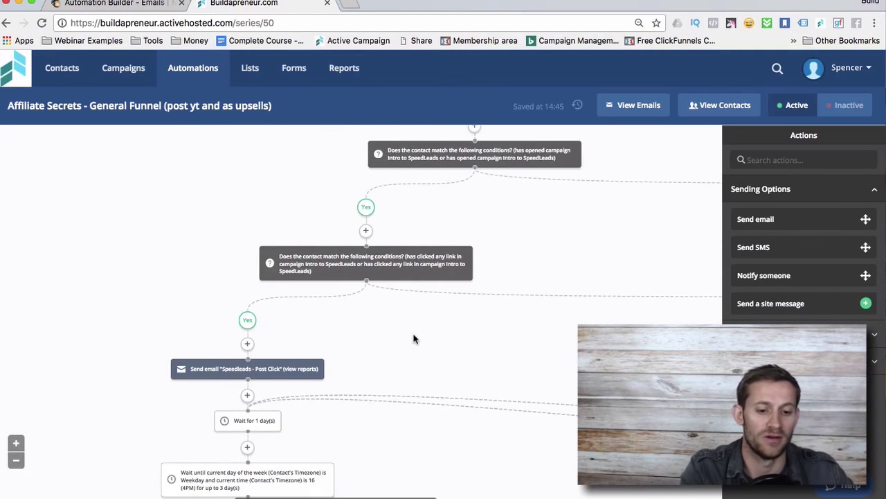
scroll(347, 291, up, 5)
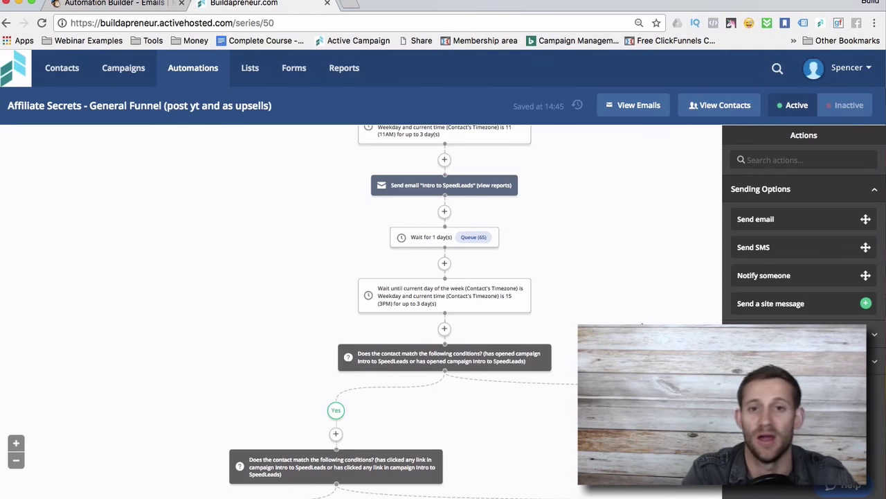
scroll(360, 311, down, 3)
scroll(360, 312, right, 3)
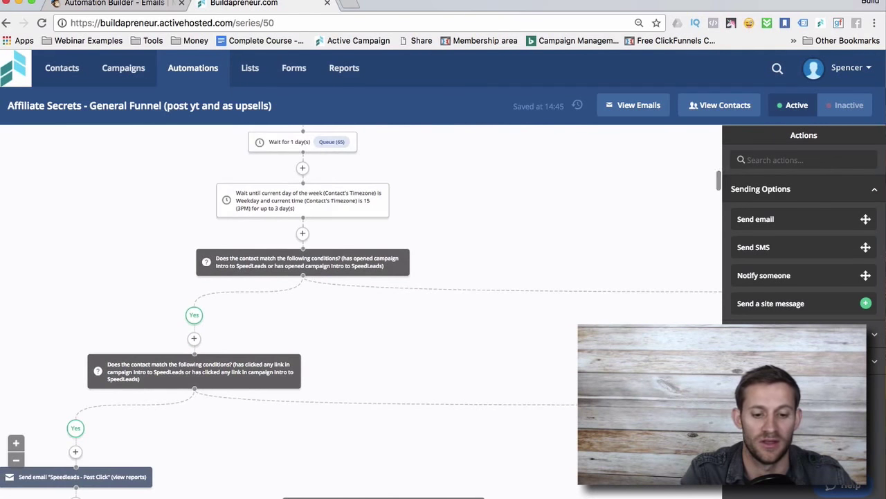
scroll(360, 311, up, 3)
scroll(361, 311, down, 3)
scroll(360, 311, left, 1)
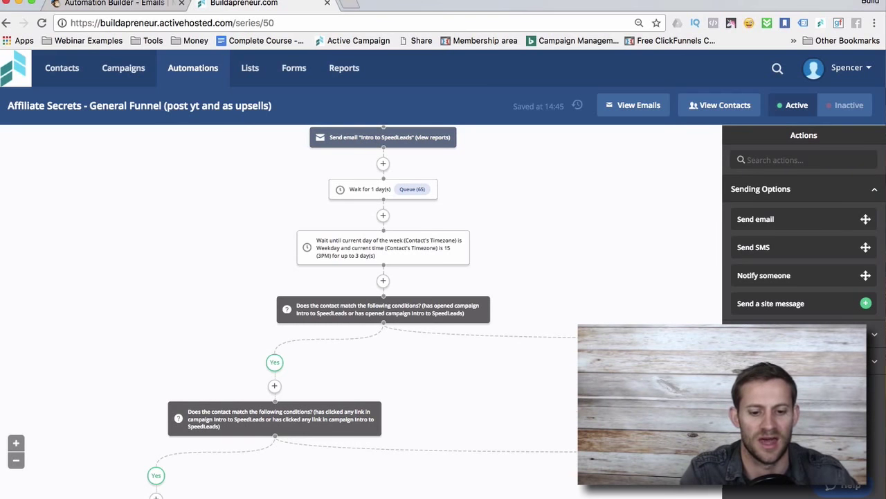
scroll(360, 312, down, 1)
Switch back to the MailChimp tab showing the Test workflow.
click(126, 21)
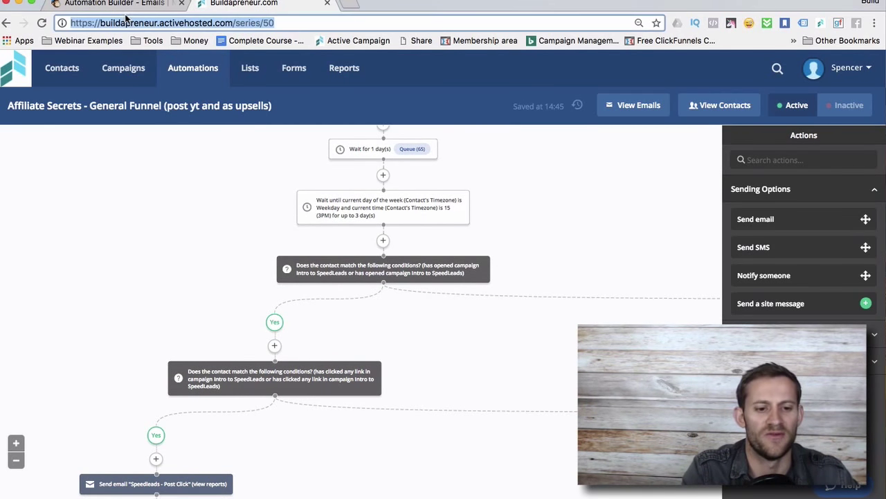
click(114, 4)
scroll(316, 203, down, 3)
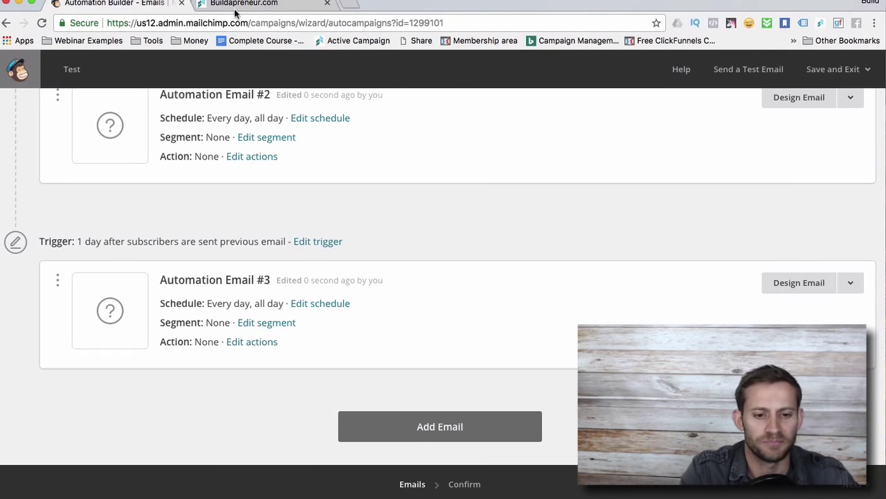
After a glance at the ActiveCampaign tab, scroll MailChimp's Test workflow to show Automation Emails #2 and #3.
scroll(300, 200, up, 5)
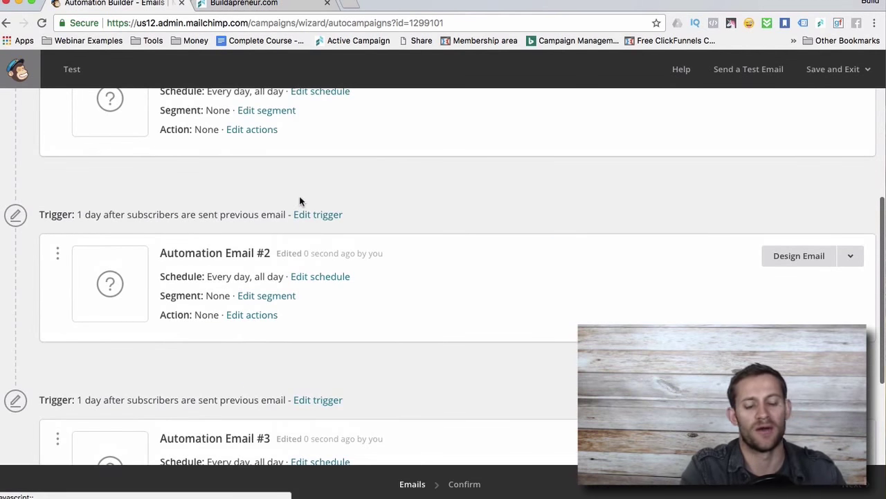
scroll(300, 201, up, 2)
scroll(361, 224, up, 1)
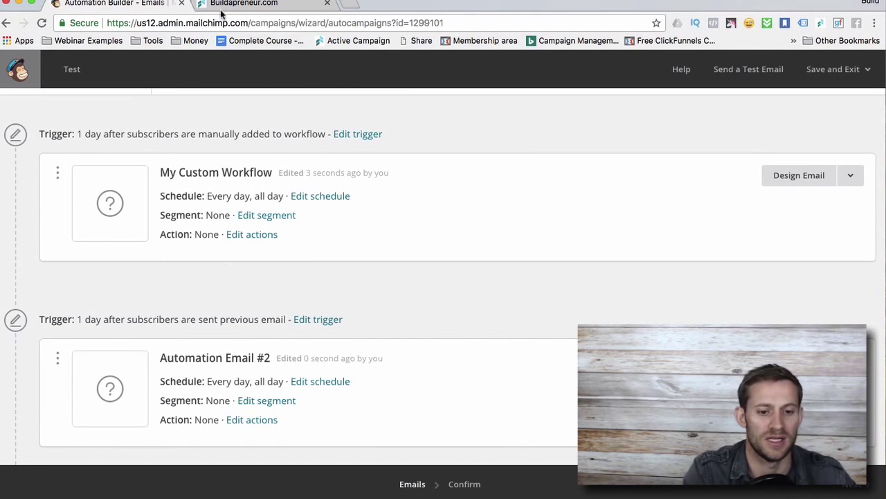
click(243, 4)
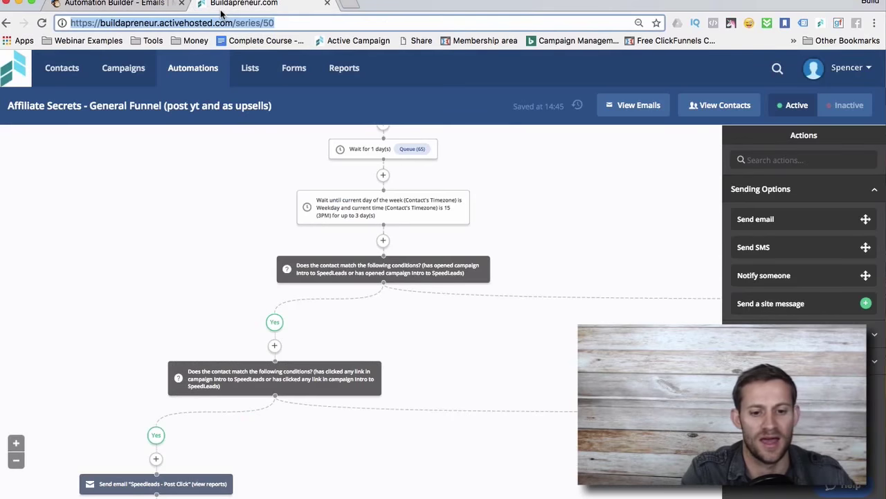
click(140, 10)
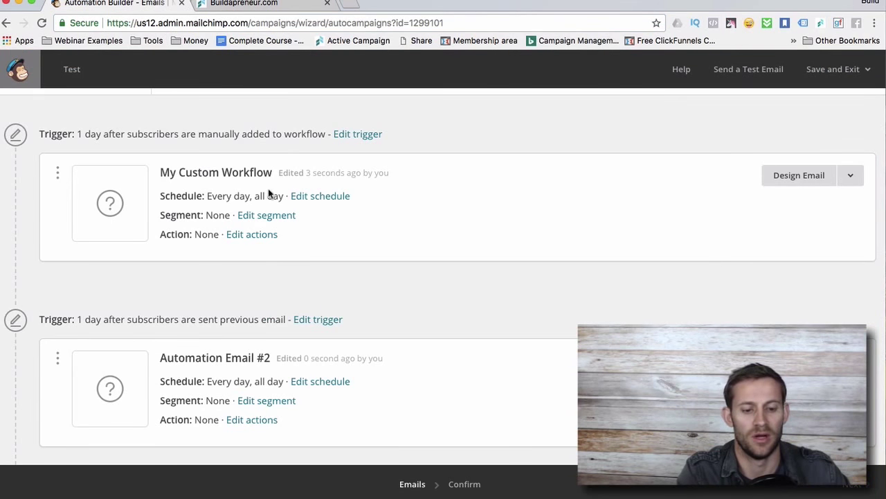
scroll(263, 220, down, 3)
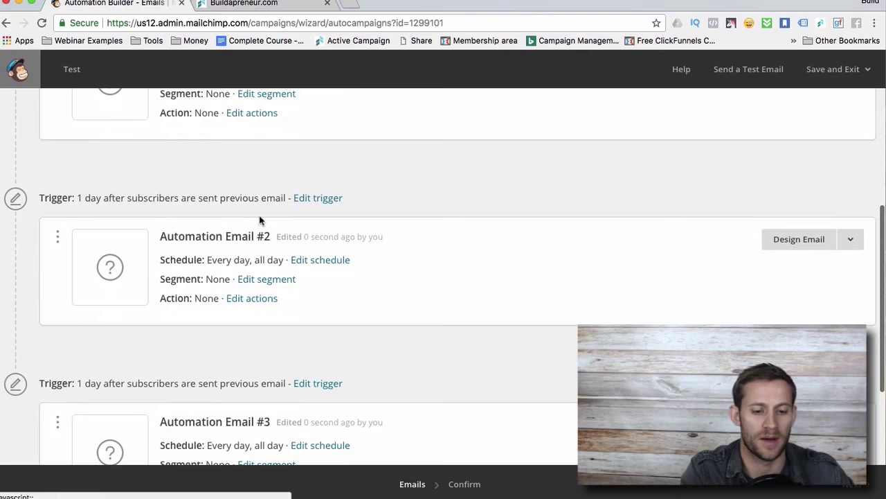
scroll(282, 312, down, 3)
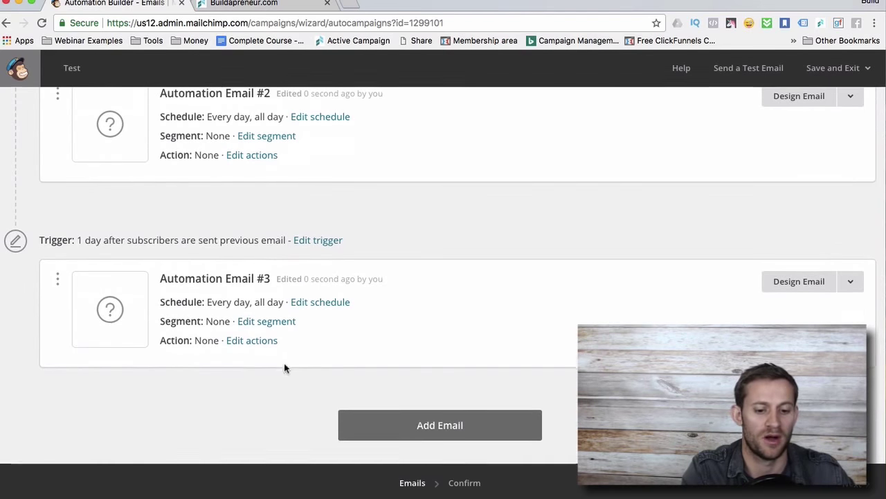
click(244, 4)
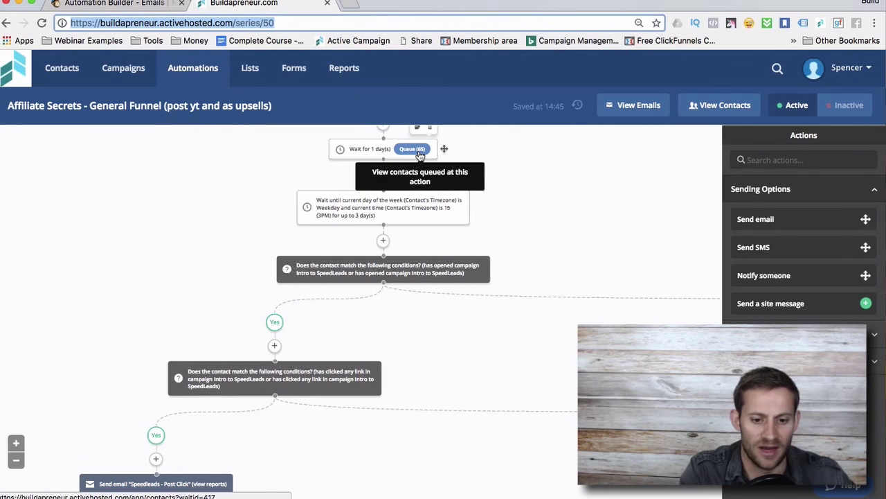
scroll(420, 155, up, 1)
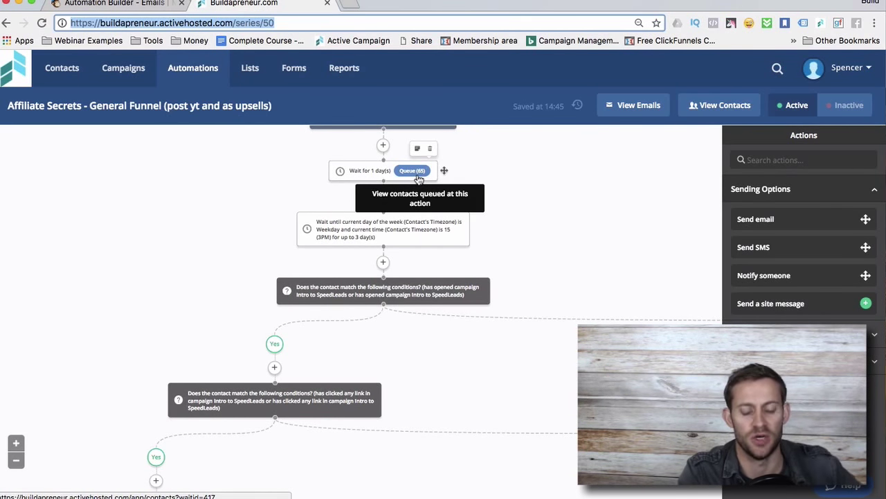
scroll(409, 239, down, 3)
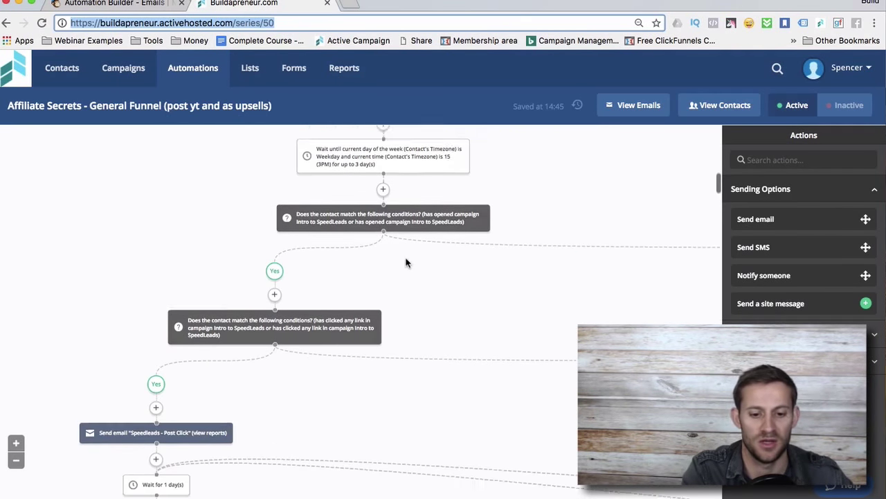
scroll(350, 262, up, 3)
scroll(349, 261, right, 2)
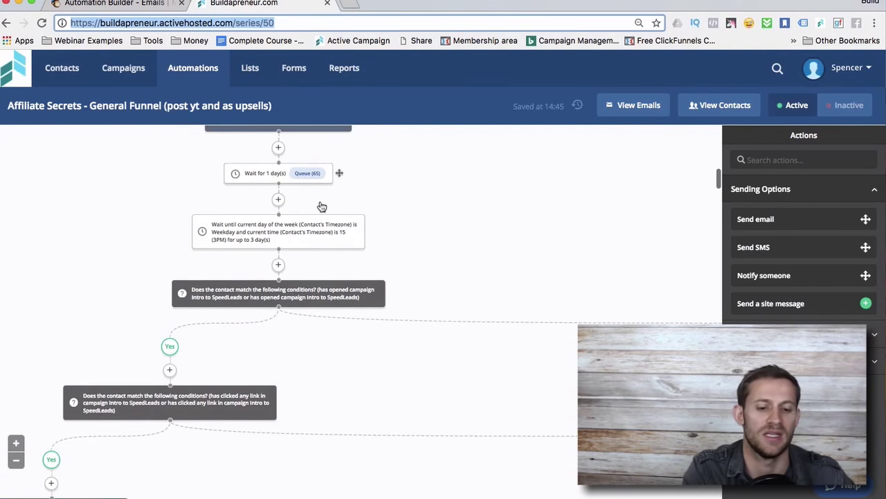
scroll(321, 204, right, 3)
scroll(320, 204, left, 6)
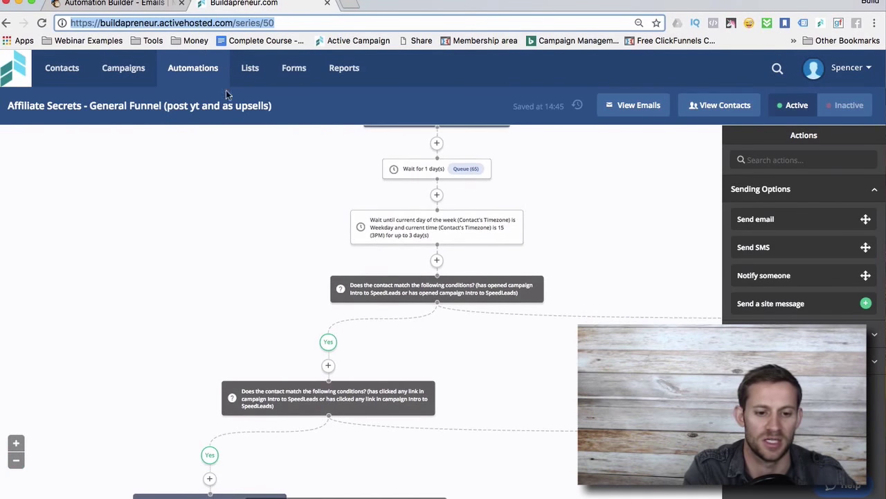
scroll(204, 152, down, 15)
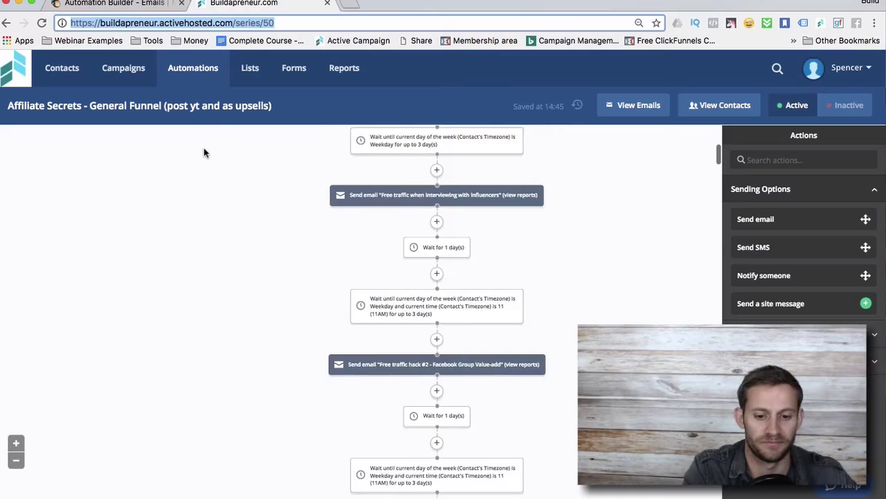
scroll(465, 240, up, 2)
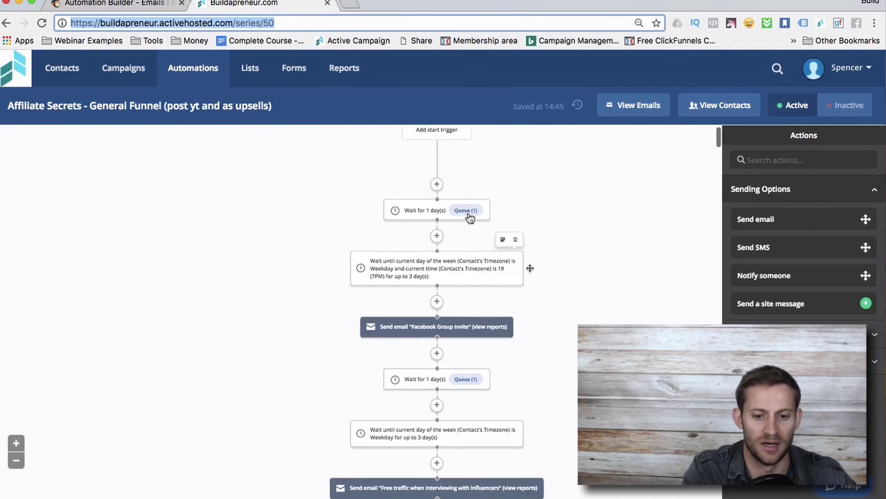
click(119, 5)
scroll(466, 251, up, 10)
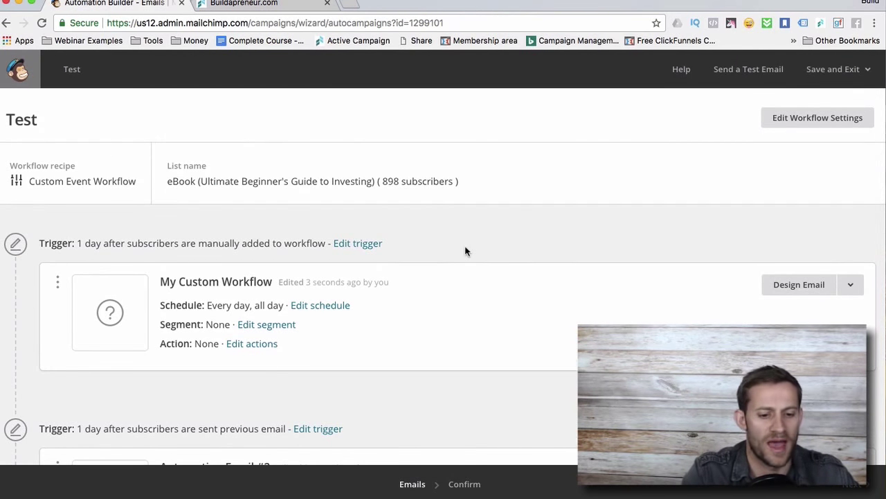
Open Design Email for My Custom Workflow, Email 1 of 3.
scroll(466, 251, down, 1)
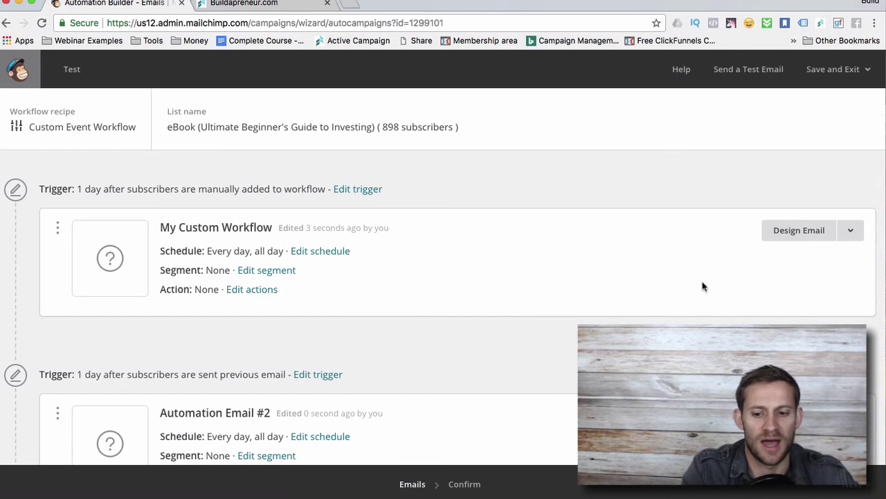
click(802, 230)
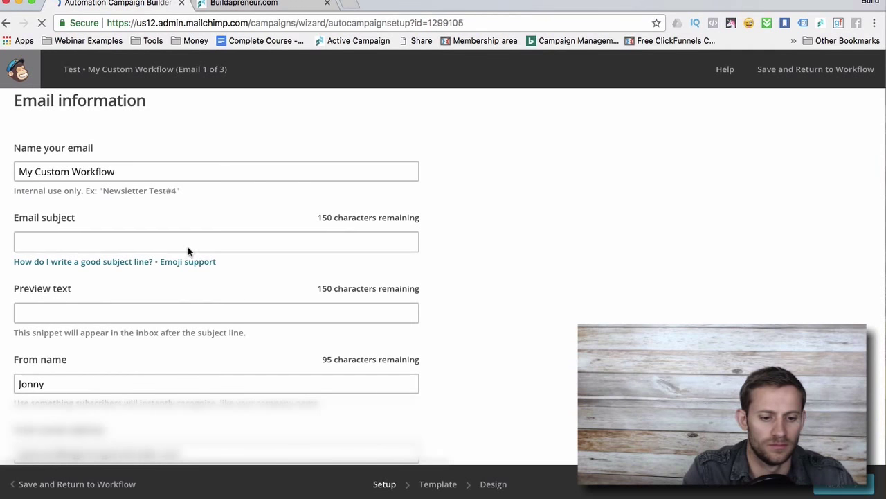
Set email 1's subject and preview text both to 'Test' and proceed to template selection.
click(177, 242)
scroll(176, 242, down, 1)
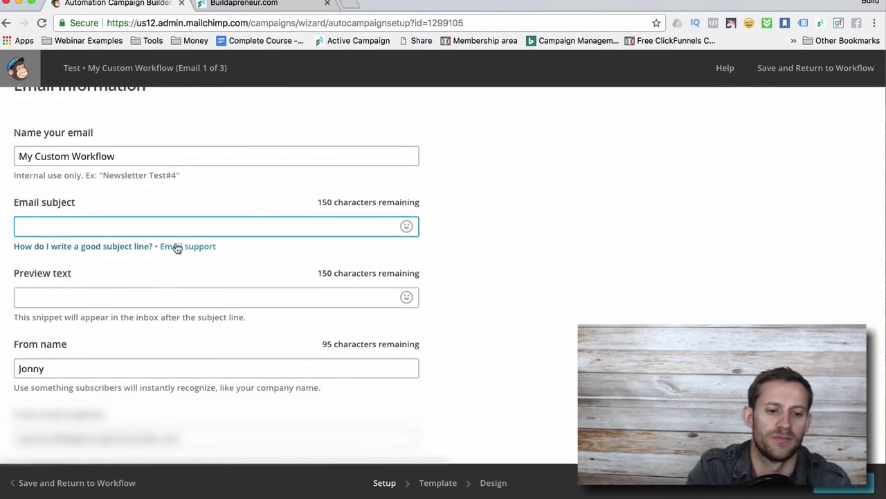
text(Test)
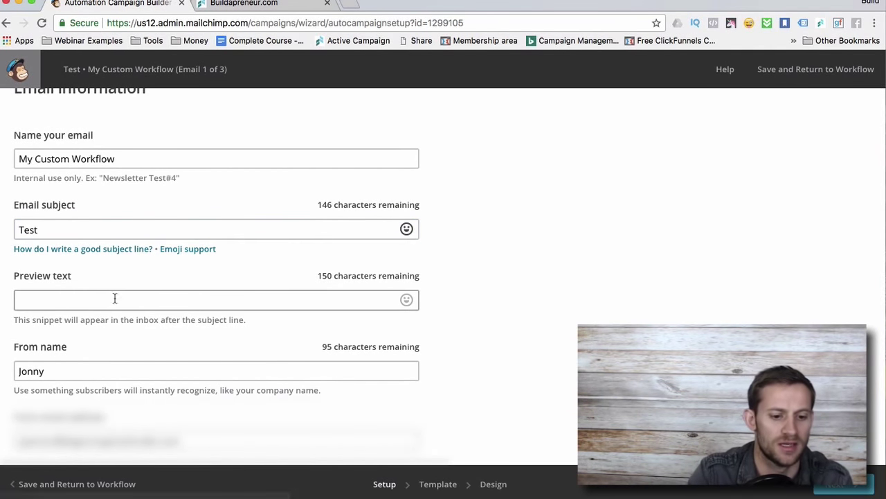
click(74, 298)
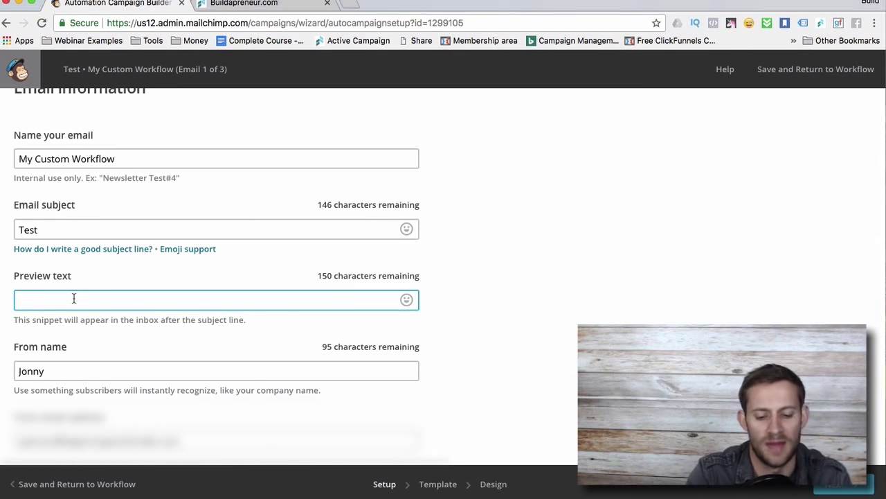
text(Tes)
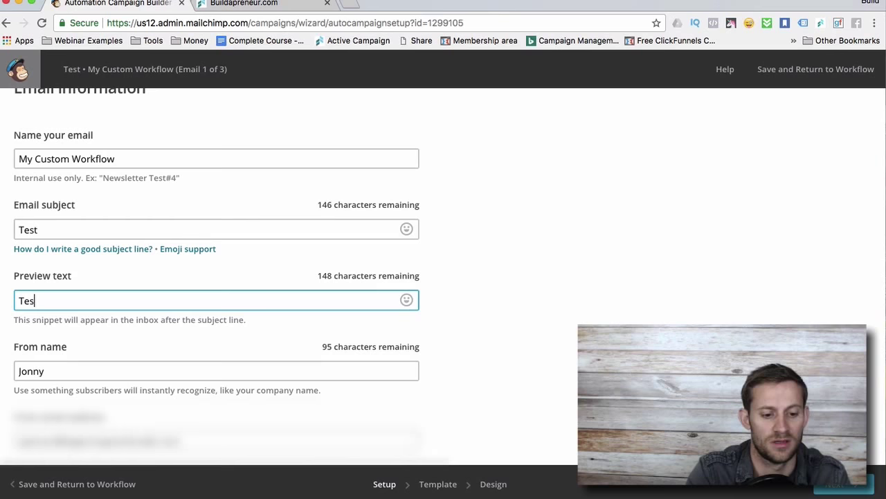
text(t)
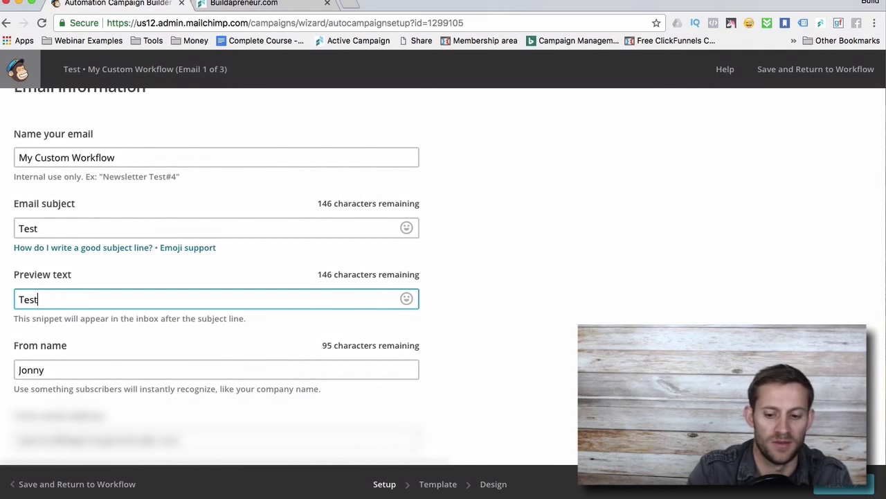
click(858, 484)
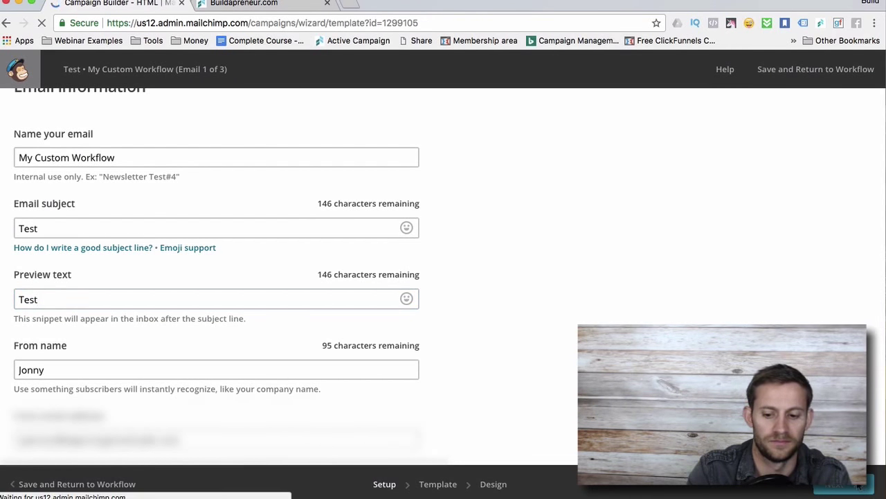
Pick the Featured 'Make an Announcement' layout as Email 1's template.
scroll(360, 281, down, 5)
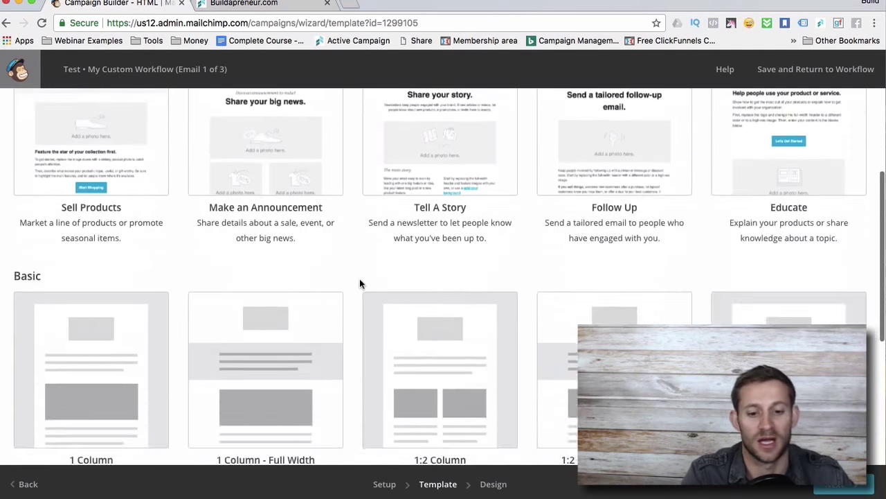
scroll(359, 280, up, 4)
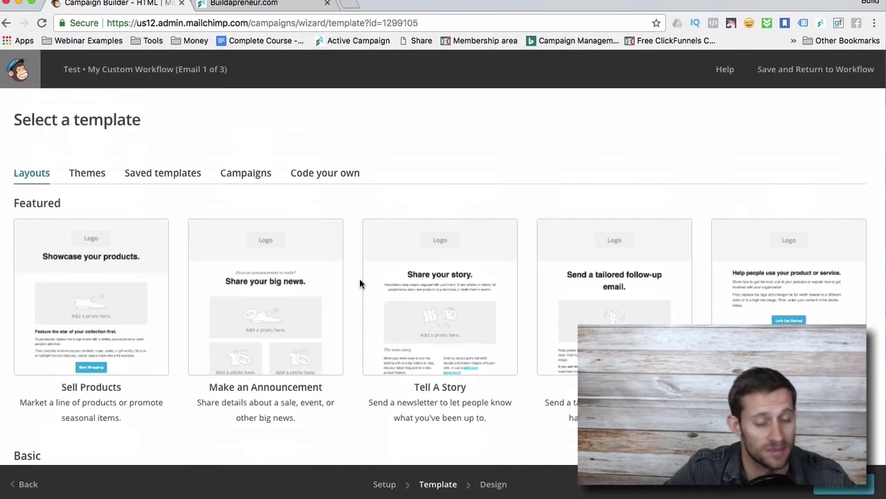
scroll(360, 283, down, 10)
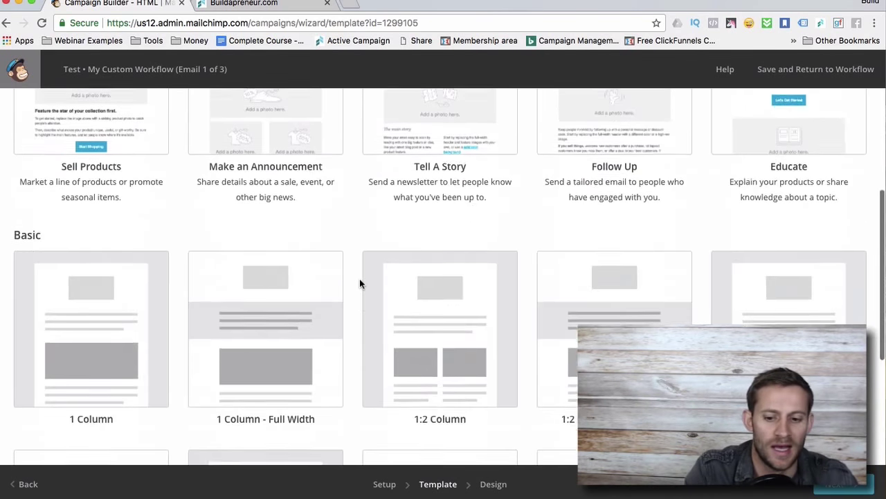
scroll(361, 282, up, 7)
scroll(362, 281, up, 3)
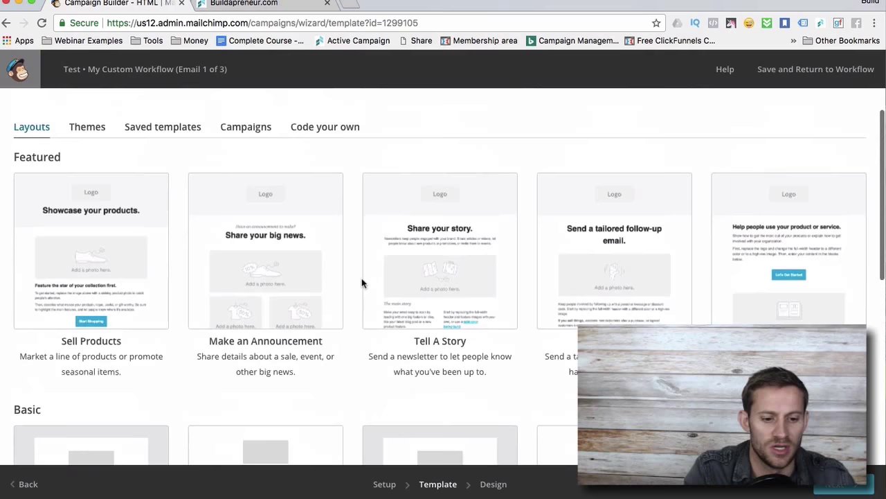
click(406, 257)
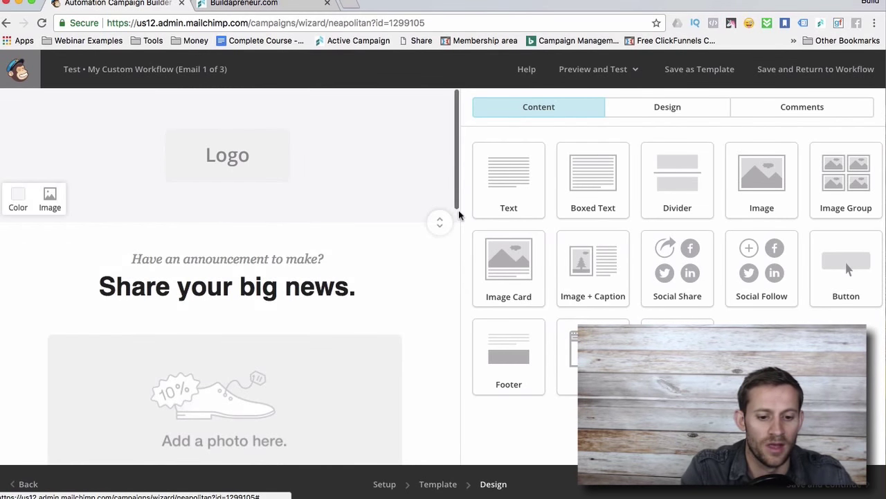
Add an Image Group block above the announcement text, keeping its two images side by side, and save it.
scroll(327, 338, down, 5)
scroll(280, 208, down, 3)
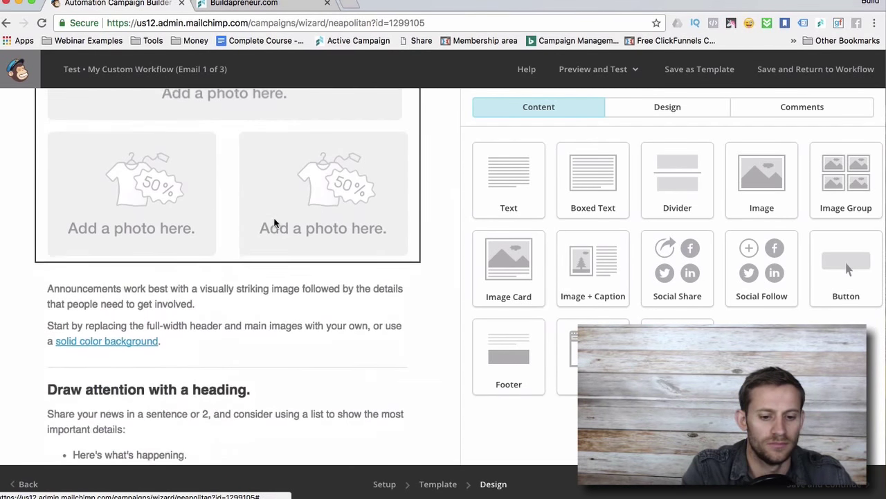
scroll(275, 134, up, 3)
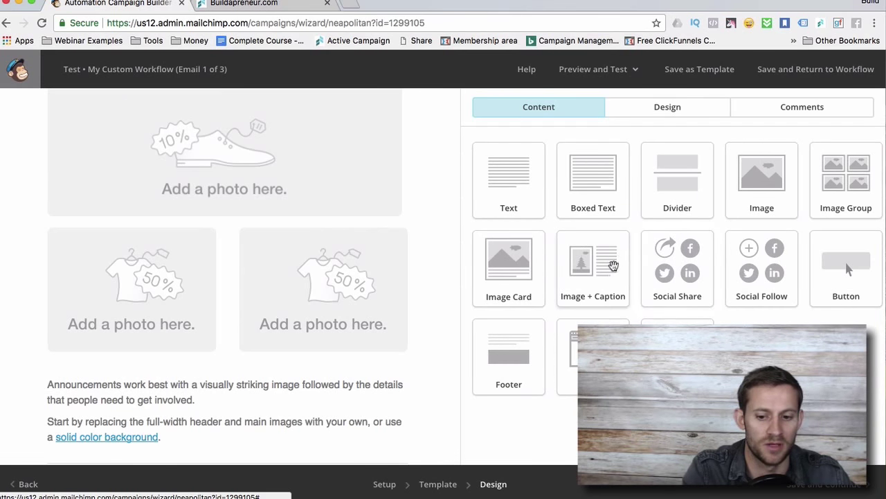
drag(848, 189, 236, 374)
scroll(250, 291, down, 5)
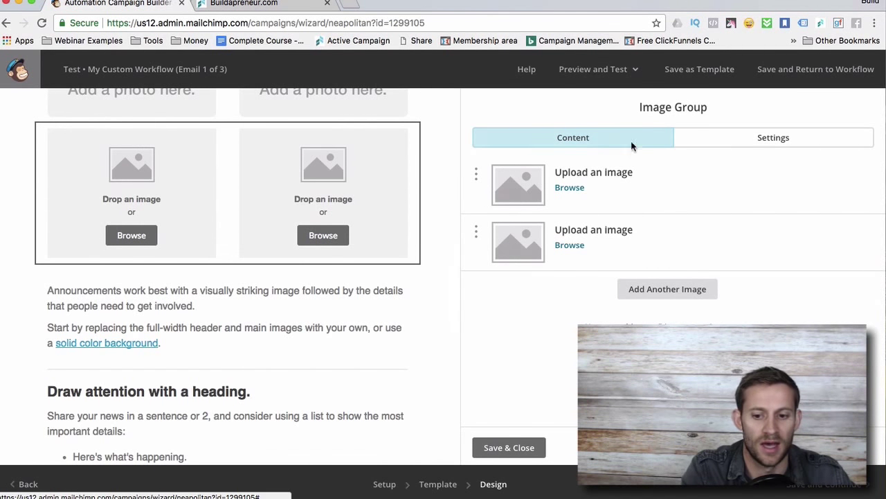
click(714, 138)
click(558, 239)
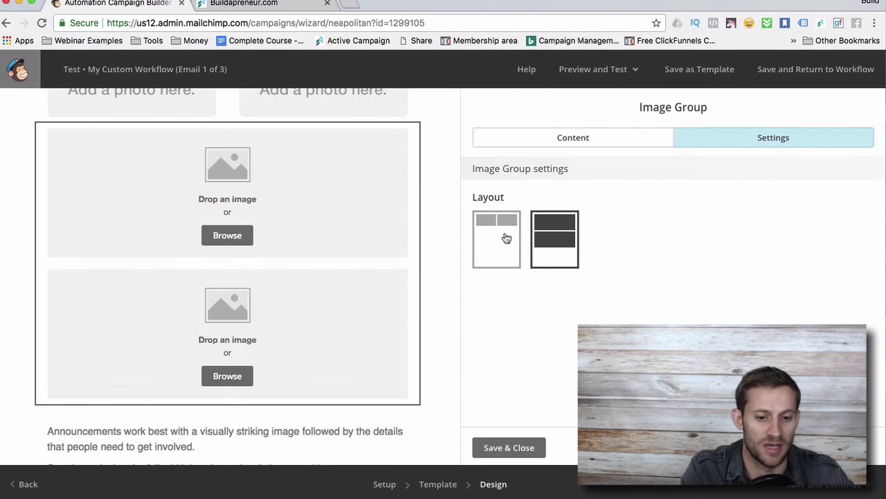
click(507, 239)
click(584, 140)
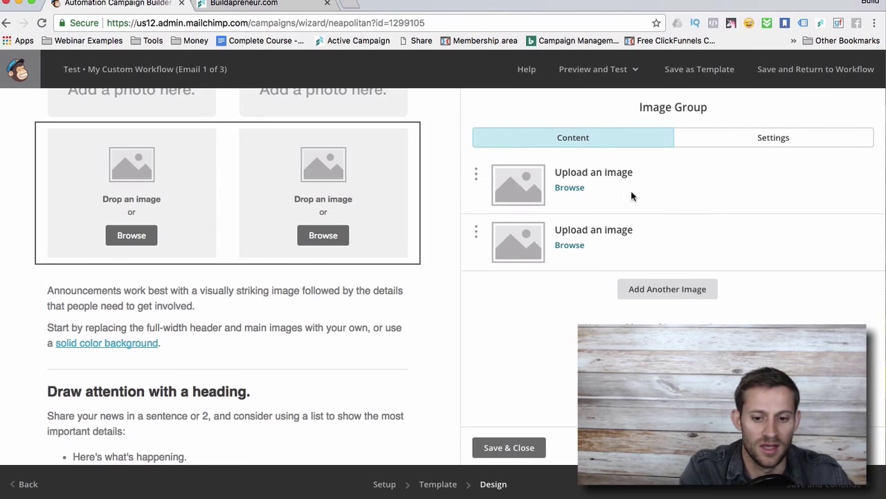
click(511, 449)
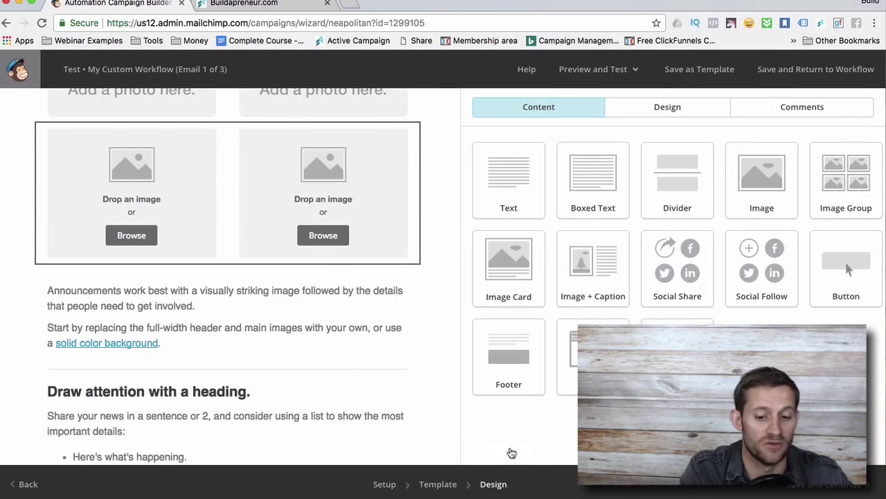
Add a Text block above the email heading and save it.
scroll(418, 364, down, 1)
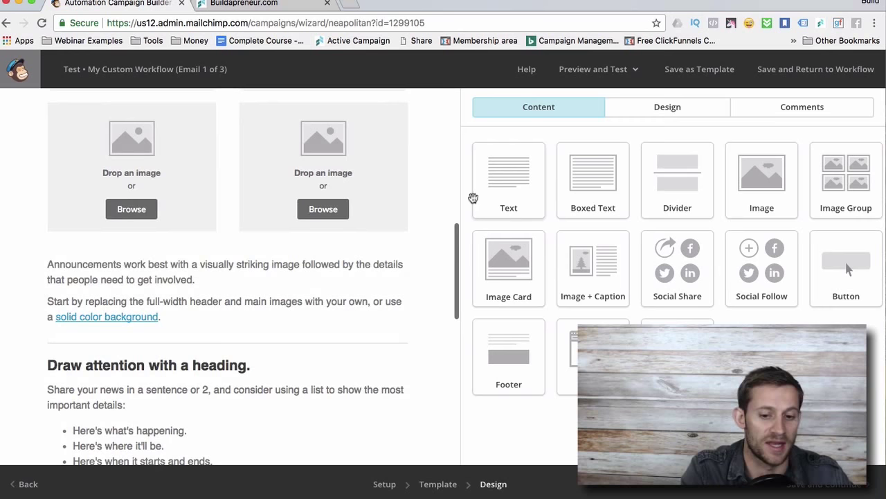
drag(473, 198, 259, 355)
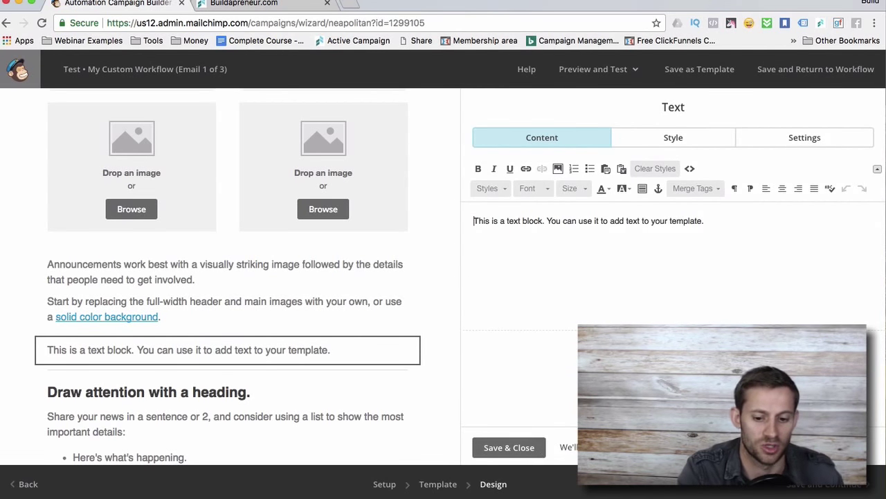
click(535, 449)
Add a Social Share block below the new text with coloured Share, Tweet and Forward icons.
drag(648, 290, 276, 379)
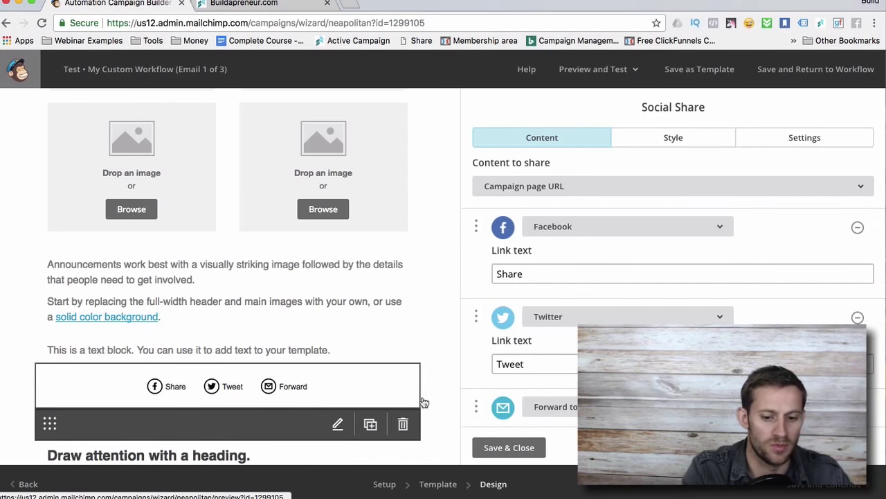
click(706, 136)
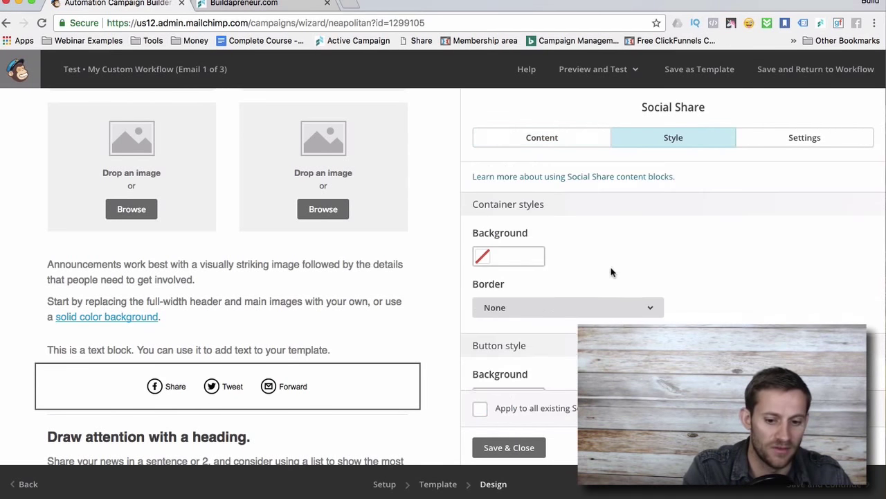
scroll(612, 271, down, 5)
scroll(612, 271, down, 3)
click(790, 137)
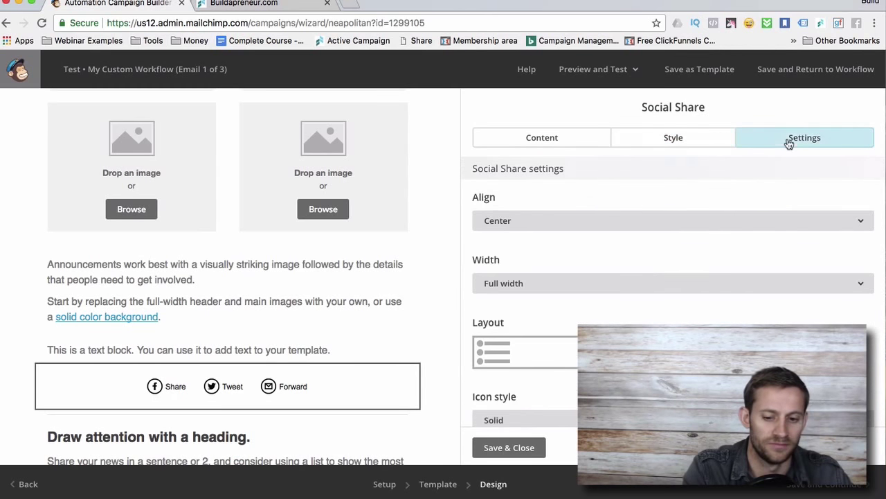
scroll(696, 270, down, 2)
scroll(697, 271, down, 1)
click(521, 357)
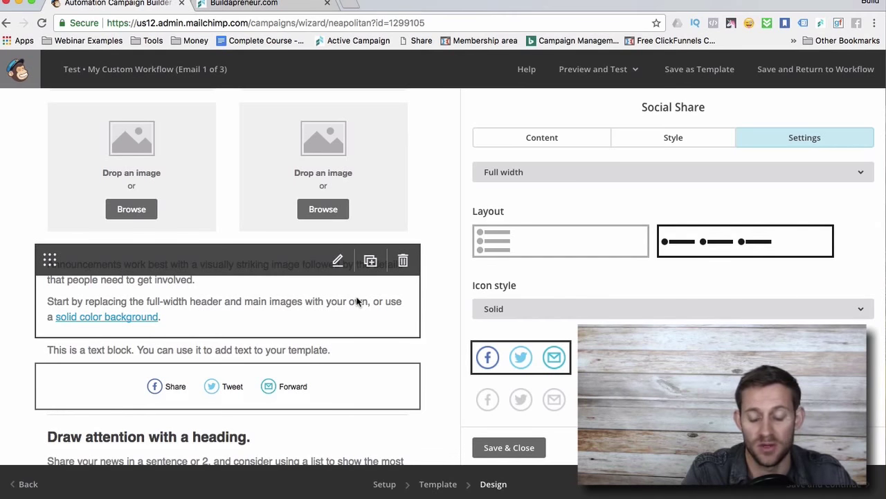
click(503, 447)
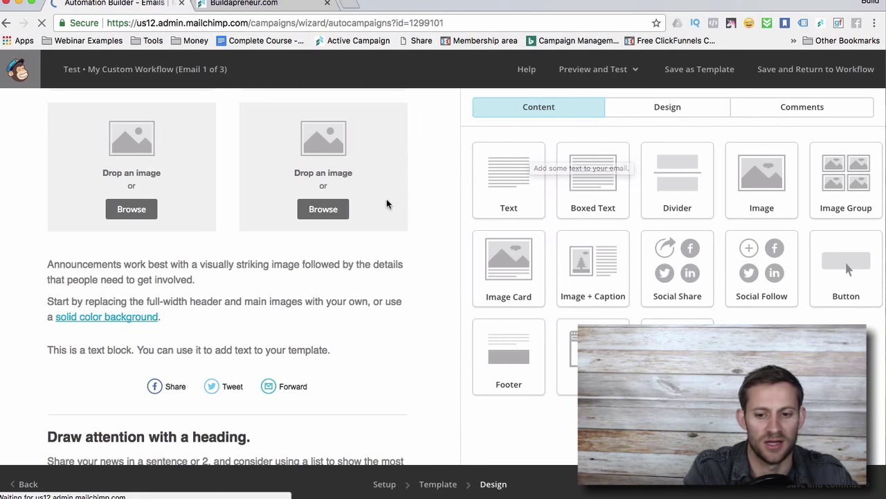
Look over the Test workflow's emails, then leave via the MailChimp logo.
scroll(406, 251, down, 6)
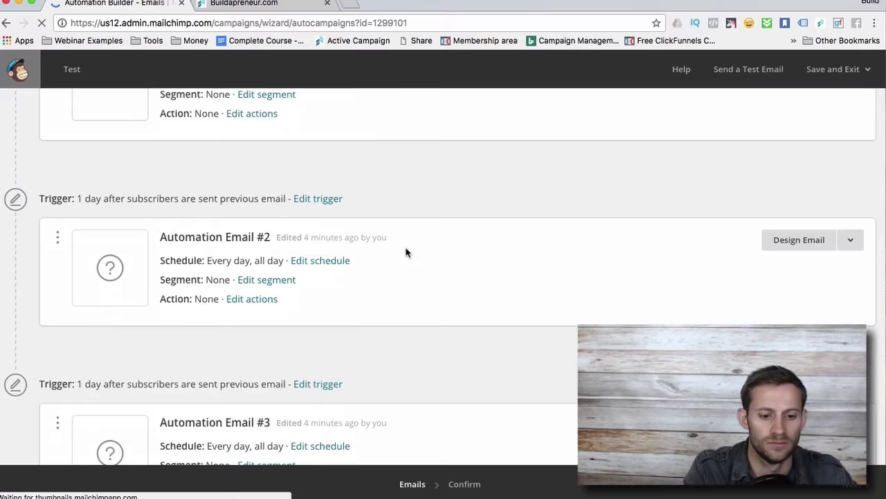
scroll(405, 253, up, 5)
scroll(406, 252, up, 2)
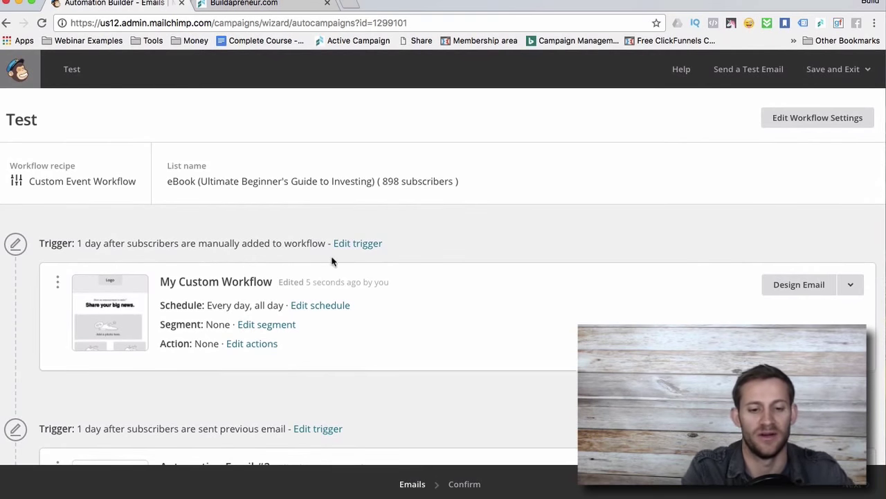
click(22, 74)
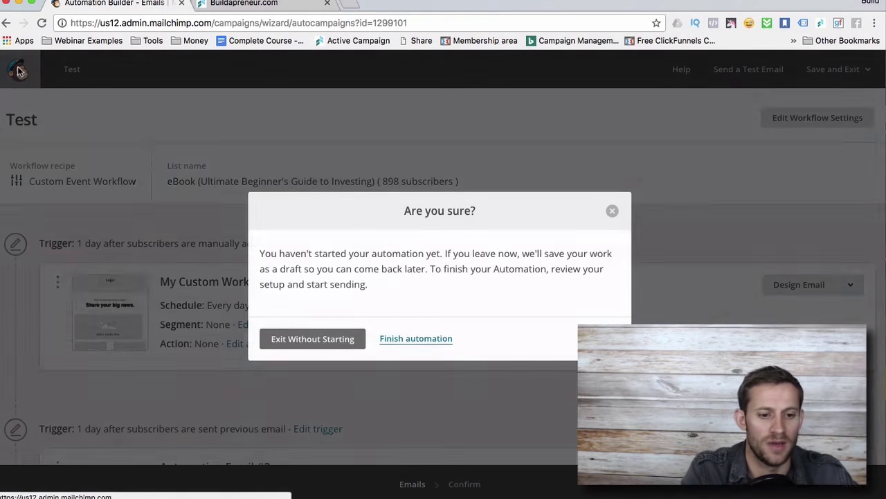
Exit the workflow without starting it and go to Reports.
click(339, 340)
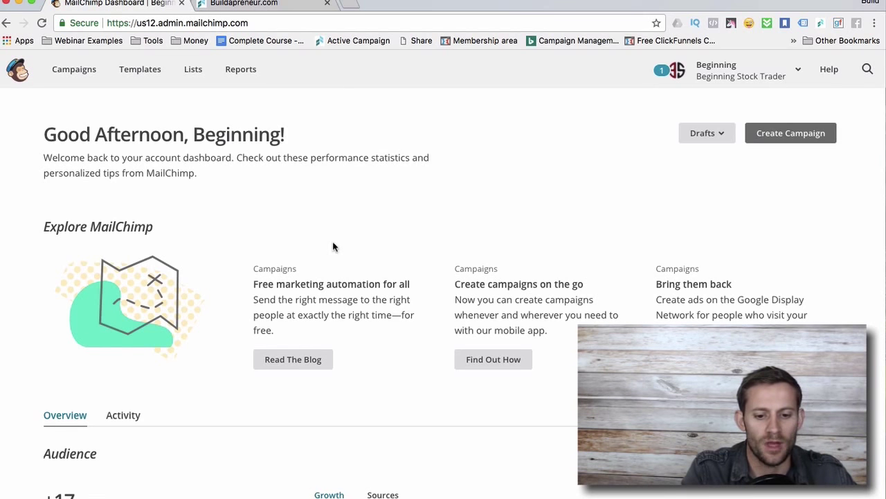
scroll(260, 188, down, 4)
scroll(260, 188, up, 4)
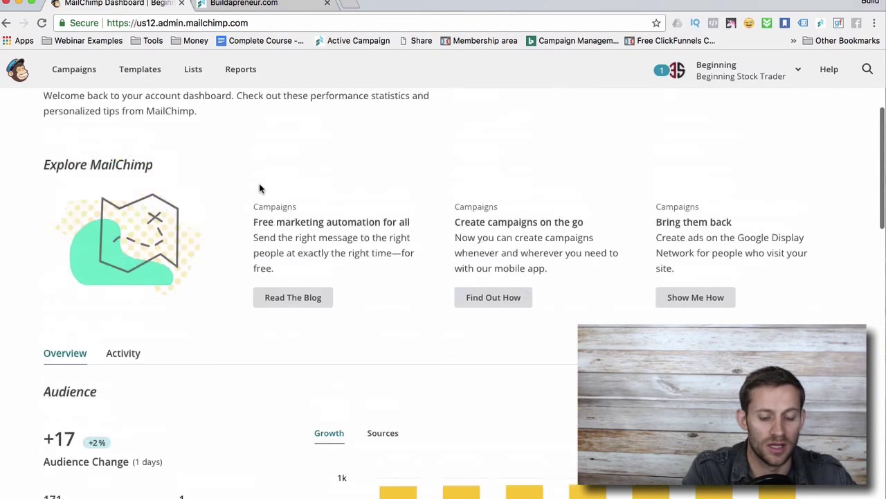
click(238, 72)
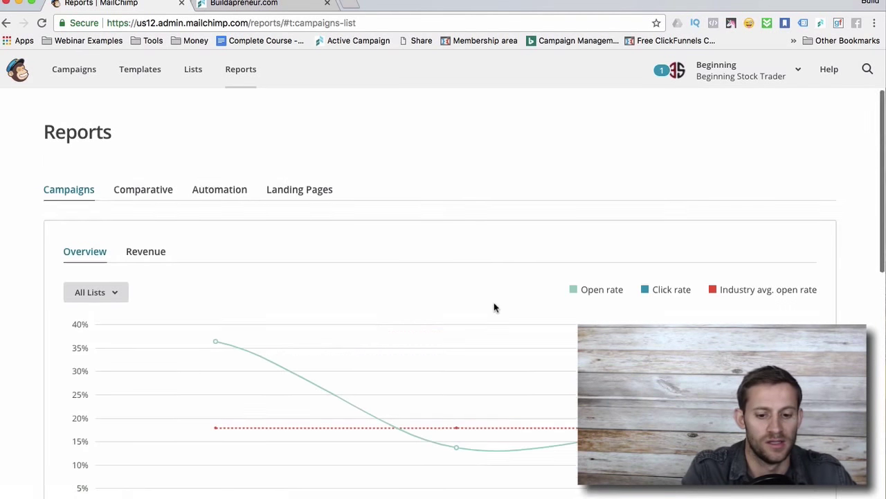
Open the Crypto & Test campaign's report from the sent campaign list.
scroll(494, 308, down, 3)
scroll(493, 302, down, 2)
scroll(493, 302, up, 3)
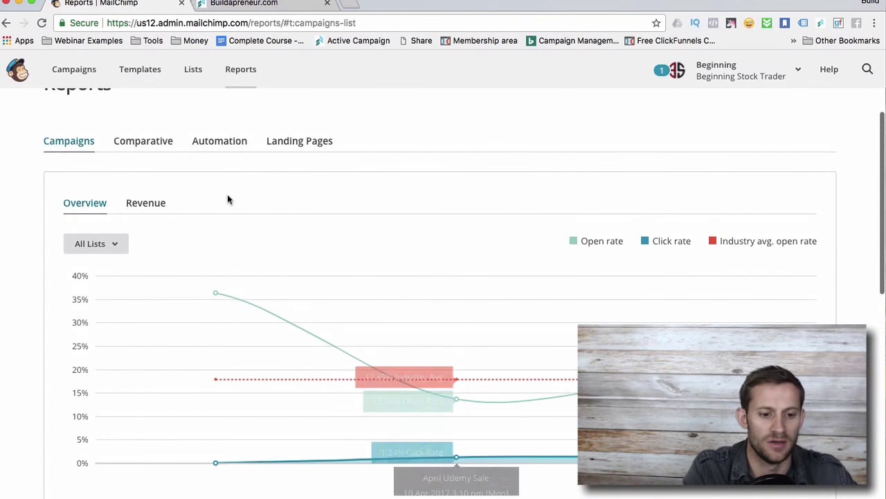
scroll(144, 169, down, 5)
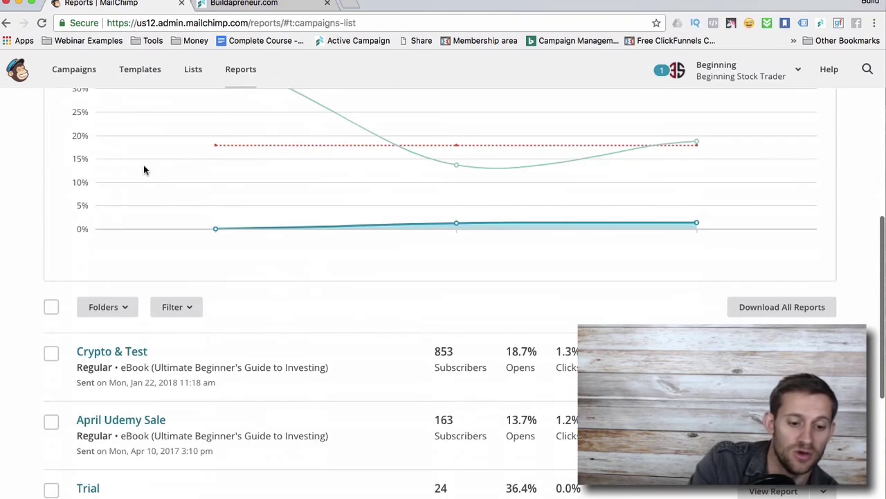
scroll(144, 170, down, 2)
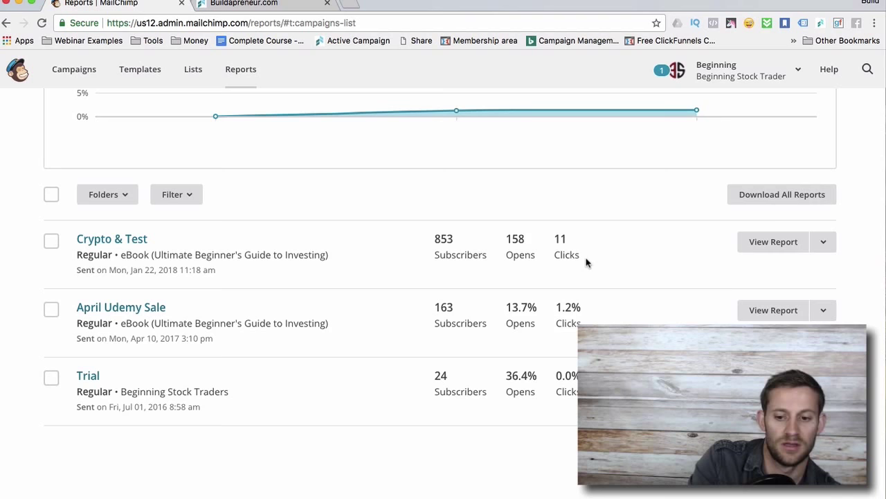
click(762, 240)
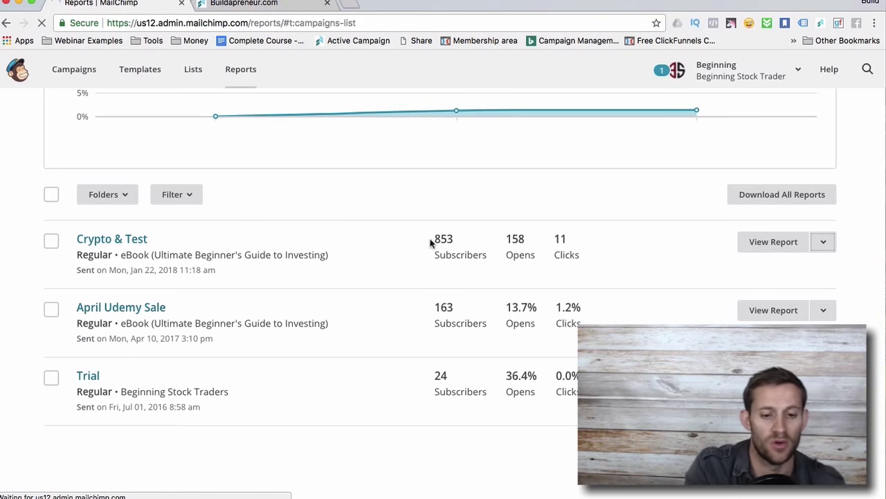
Scroll through the Crypto & Test summary's open rate, clicks and 24-hour chart, then back to the top.
scroll(328, 453, down, 5)
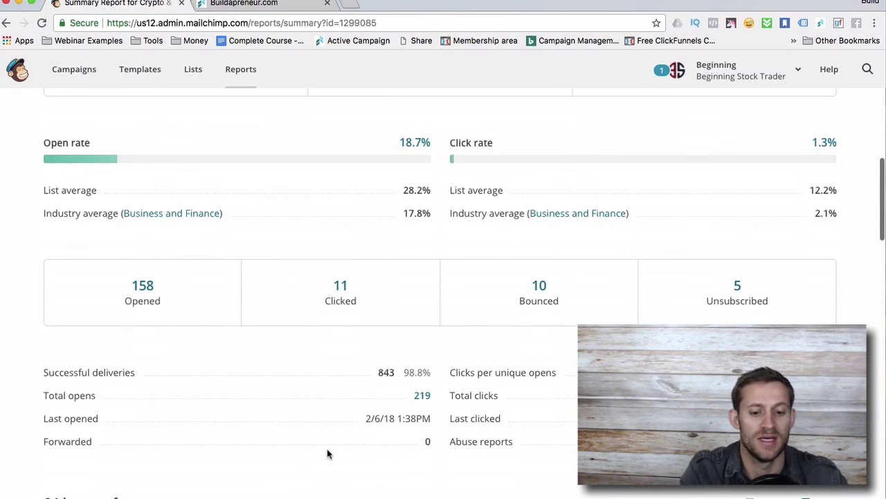
scroll(313, 289, down, 1)
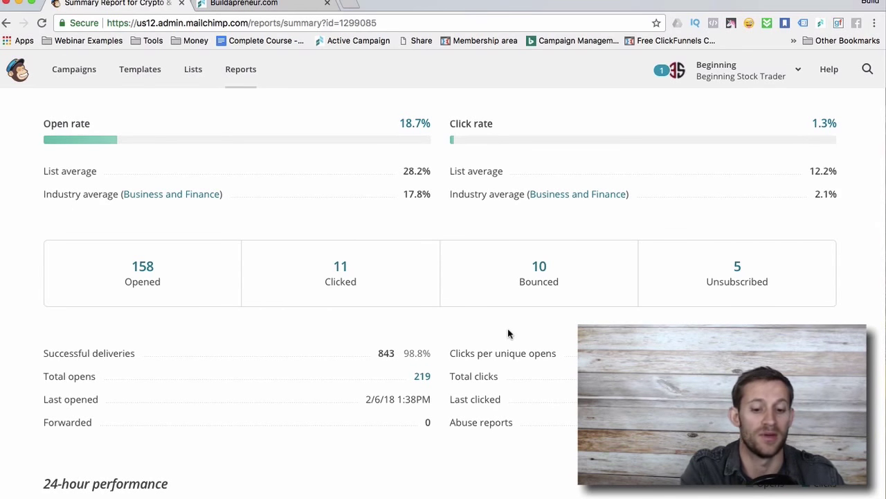
scroll(508, 334, down, 5)
scroll(508, 332, up, 1)
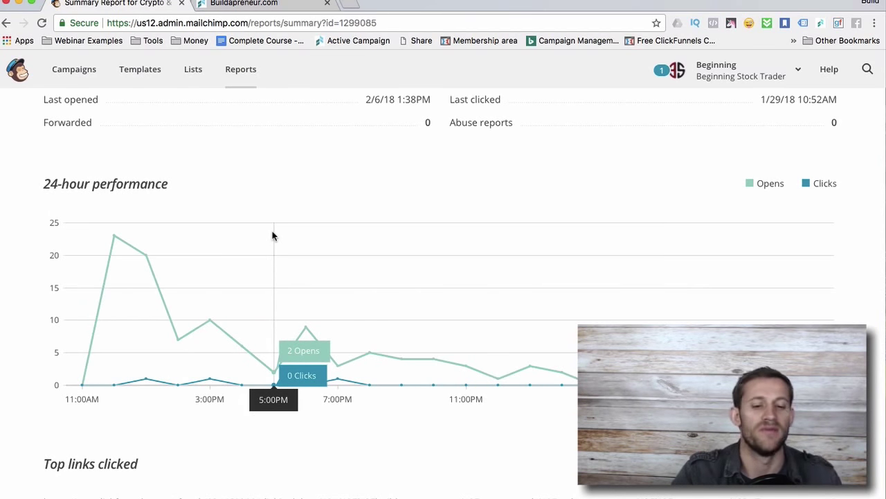
scroll(272, 236, up, 5)
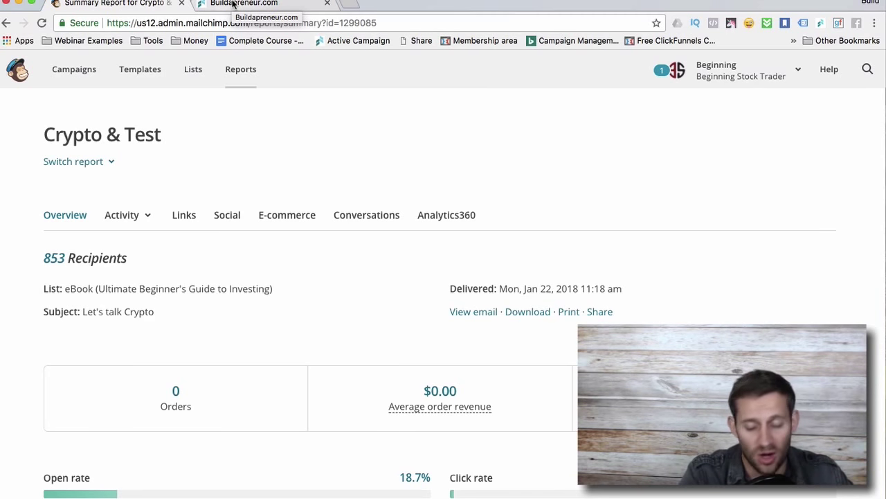
In ActiveCampaign's Affiliate Secrets automation, add an action after the one-day wait and show Conditions and Workflow options.
click(233, 4)
scroll(201, 194, down, 3)
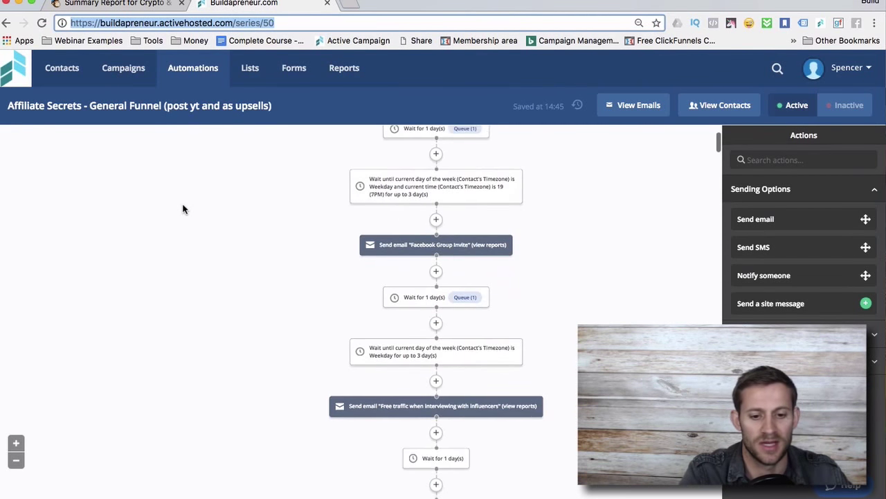
scroll(183, 208, up, 2)
click(402, 242)
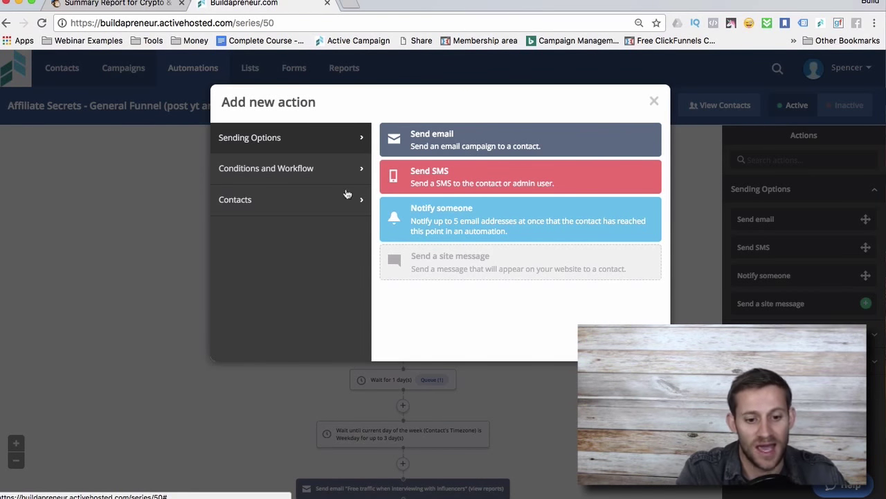
click(308, 177)
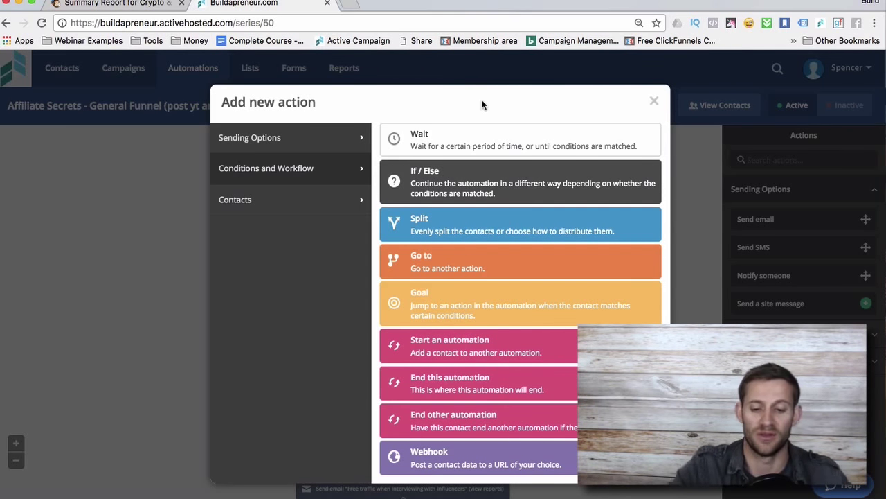
List the Contacts actions such as Subscribe, Update contact, Add tag and Adjust score.
click(266, 200)
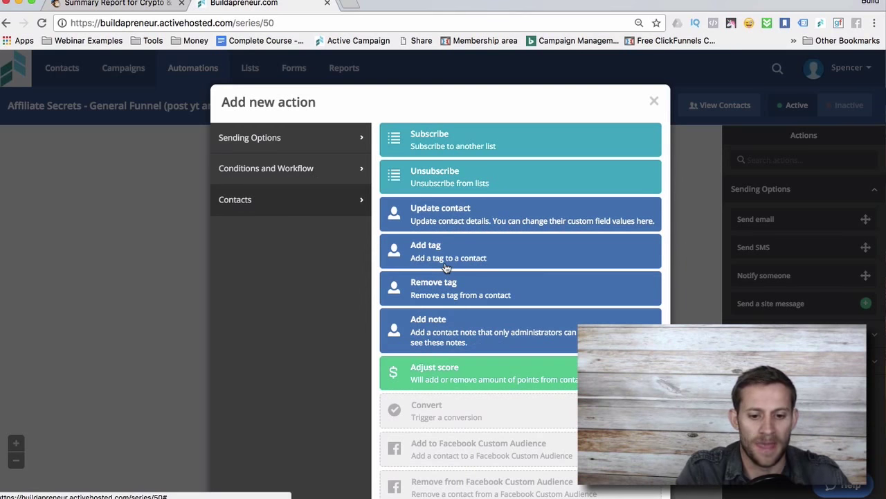